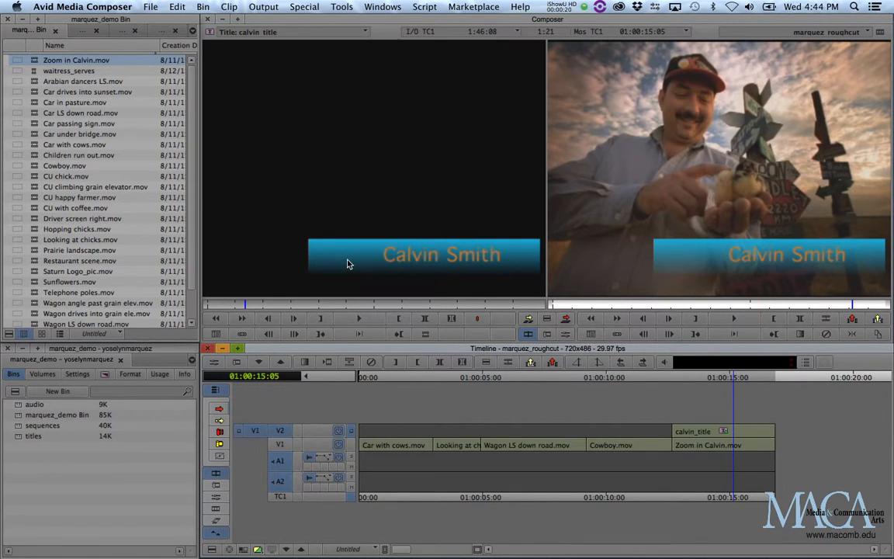
Look at the contents of the titles bin, and return to the marquez_demo Bin
click(31, 439)
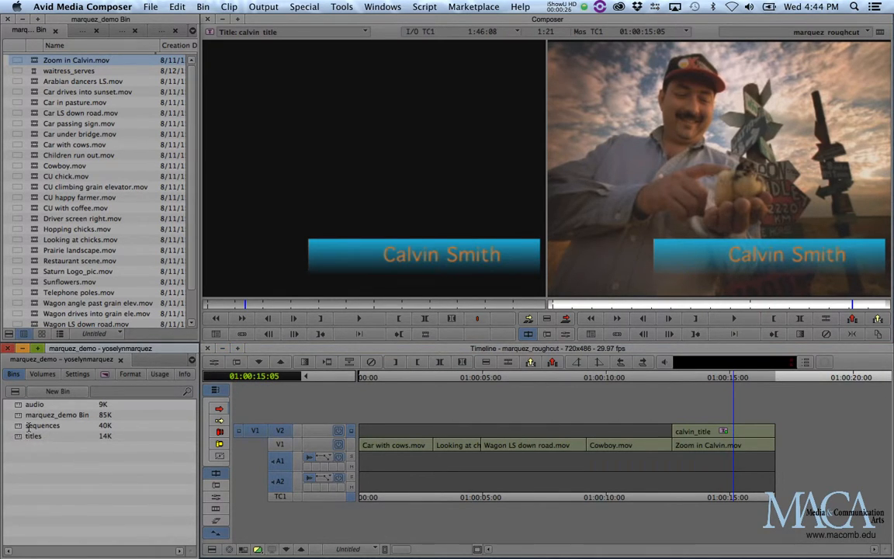
click(192, 32)
click(208, 69)
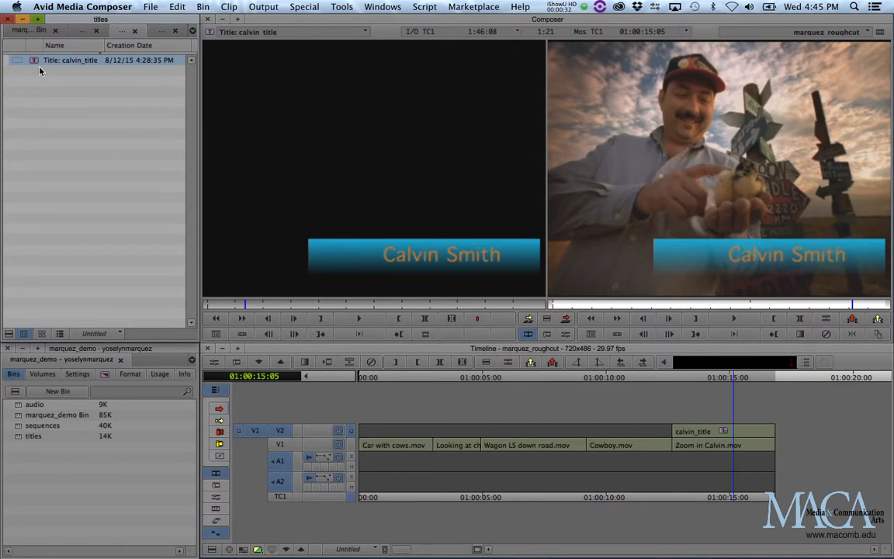
click(25, 30)
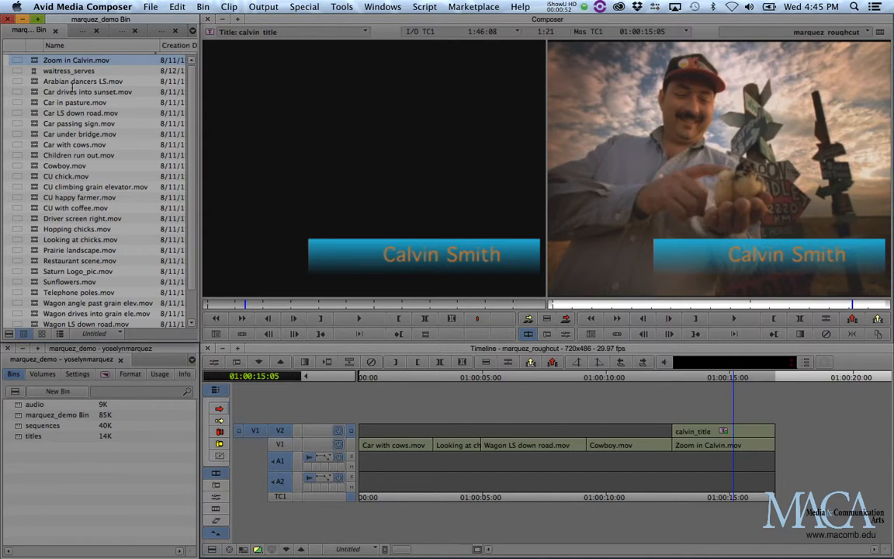
Switch to the audio bin and load Audio track.mov into the source monitor
click(193, 31)
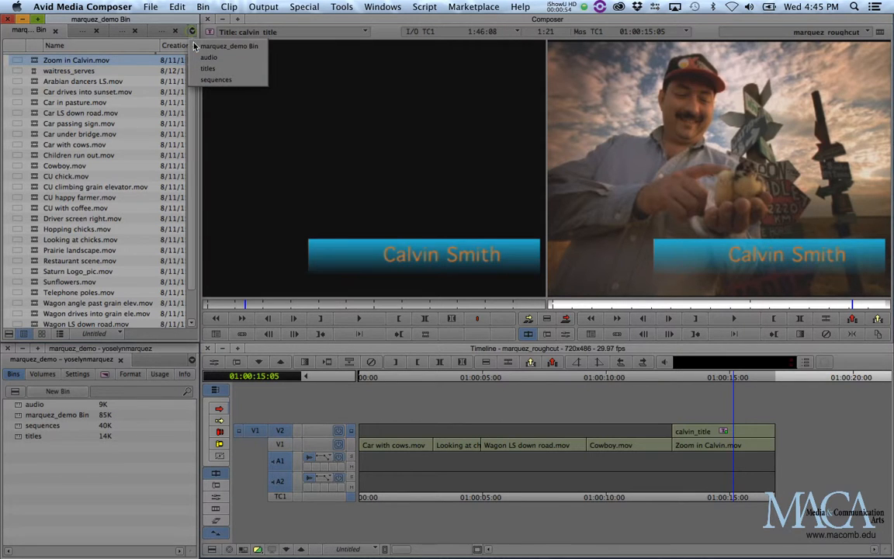
click(207, 57)
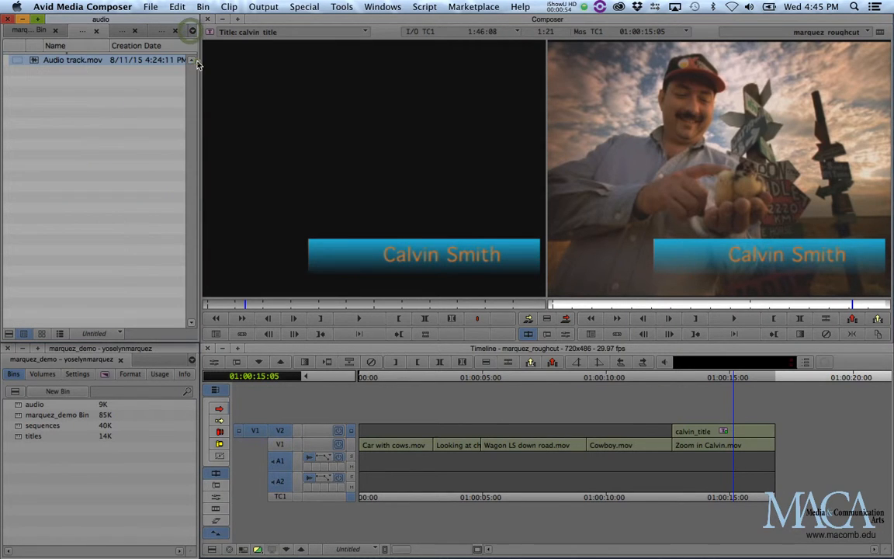
double_click(34, 63)
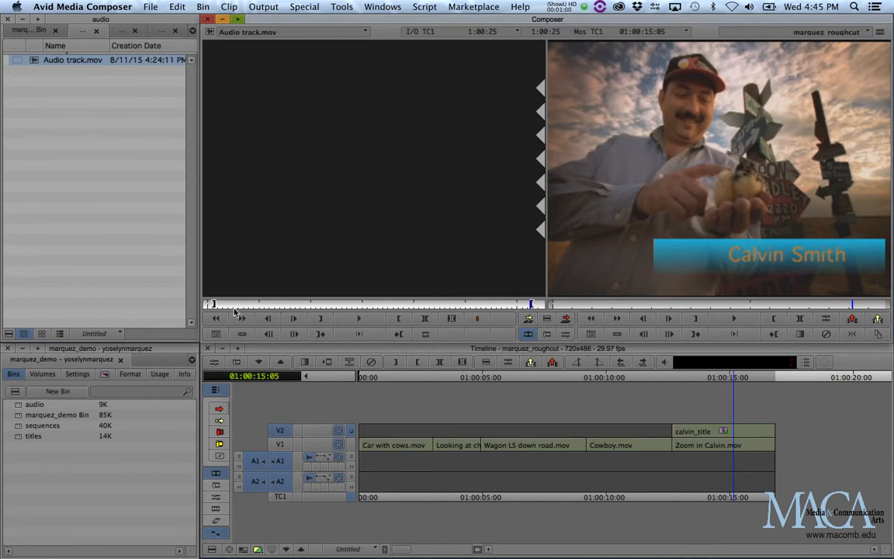
Play the beginning of Audio track.mov in the source monitor and scrub forward through the clip
drag(252, 306, 197, 303)
key(space)
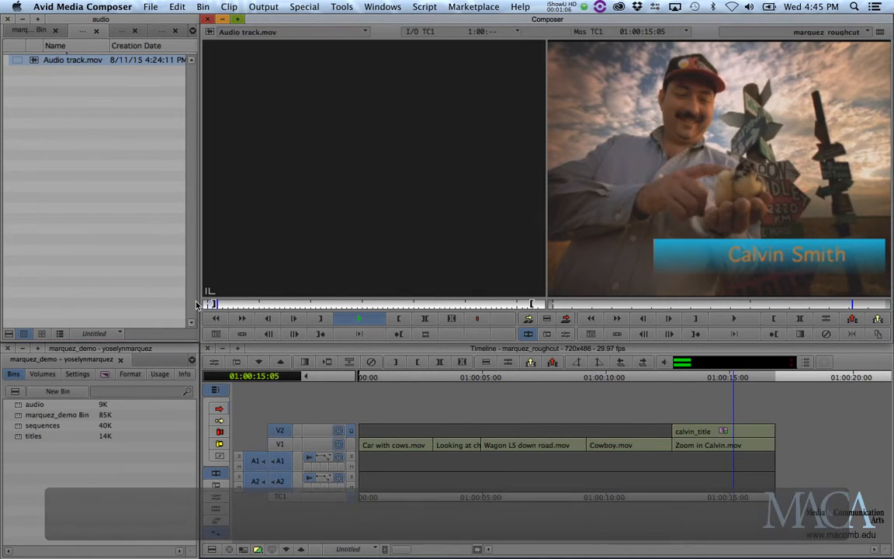
key(space)
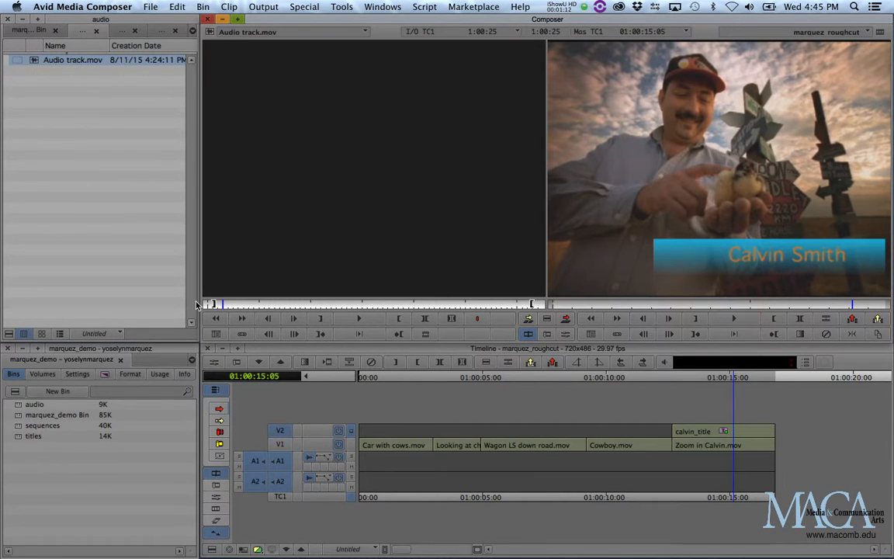
click(215, 305)
drag(217, 308, 279, 309)
Deselect track V2 and splice Audio track.mov onto tracks A1 and A2 at the start of the marquez_roughcut sequence
click(281, 431)
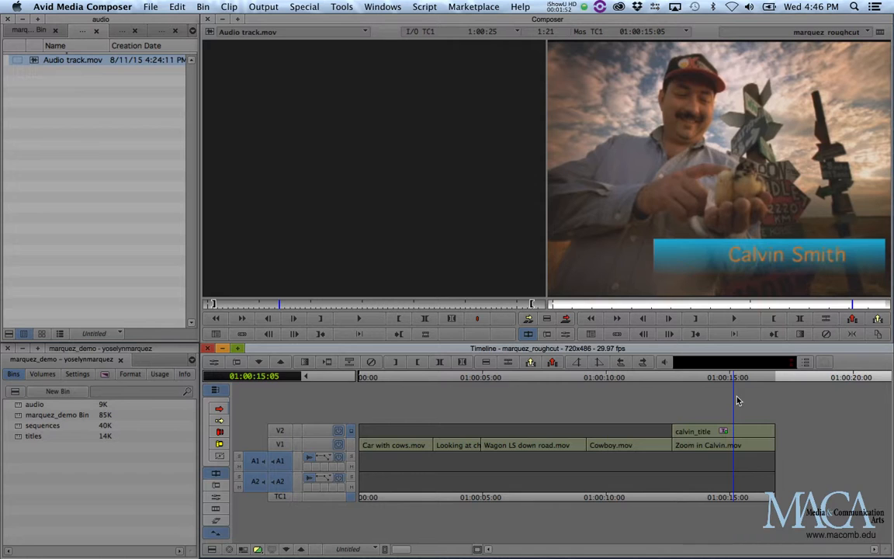
click(712, 378)
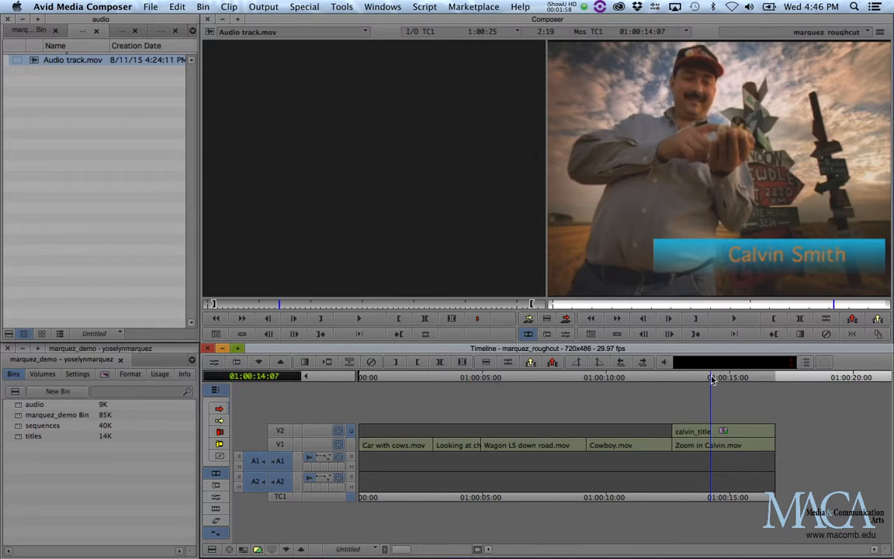
key(Home)
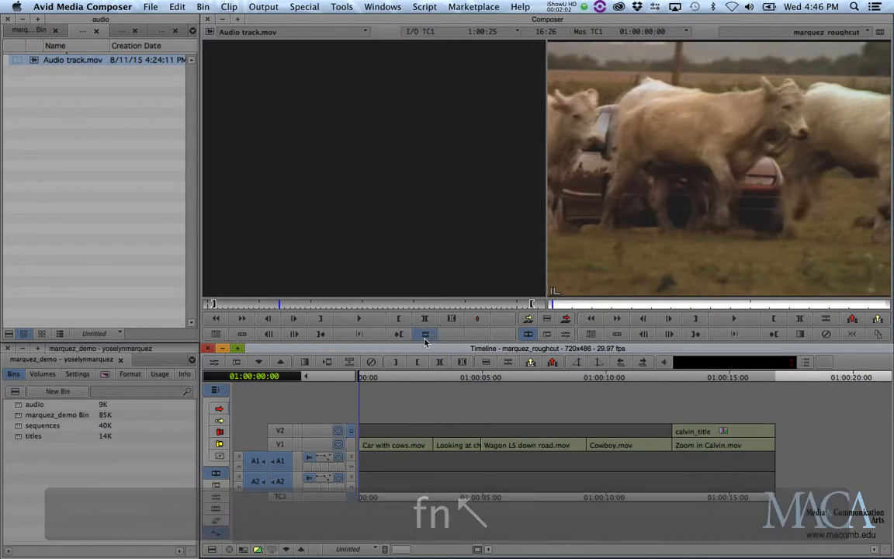
drag(278, 306, 259, 305)
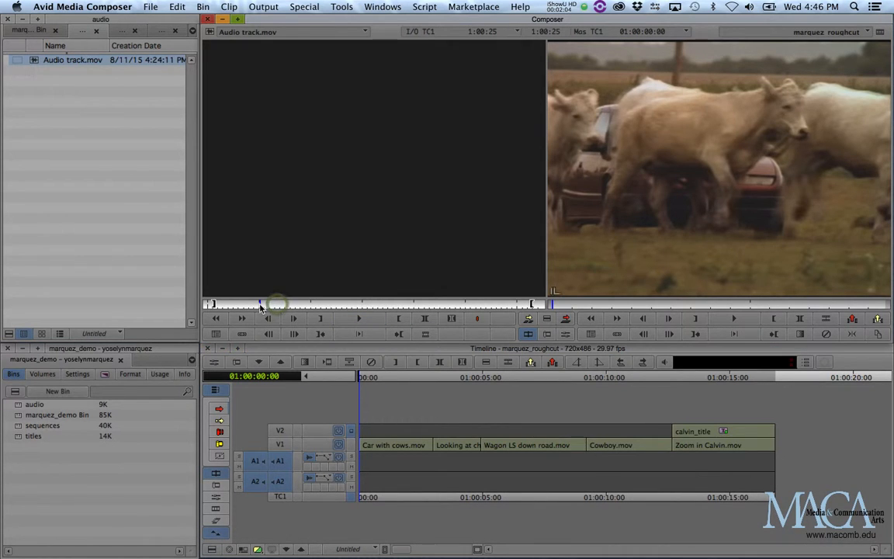
key(v)
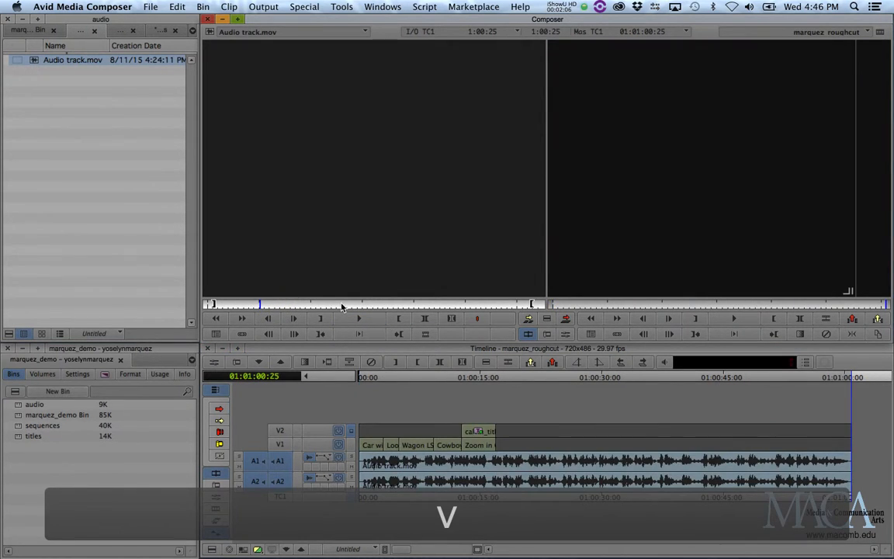
Save the edit and play the first seconds of the sequence from its start
click(364, 379)
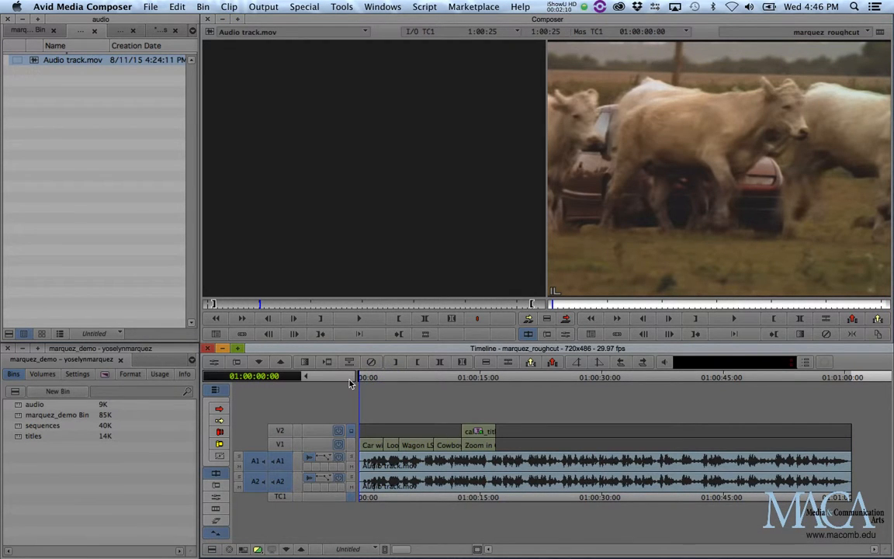
key(super+s)
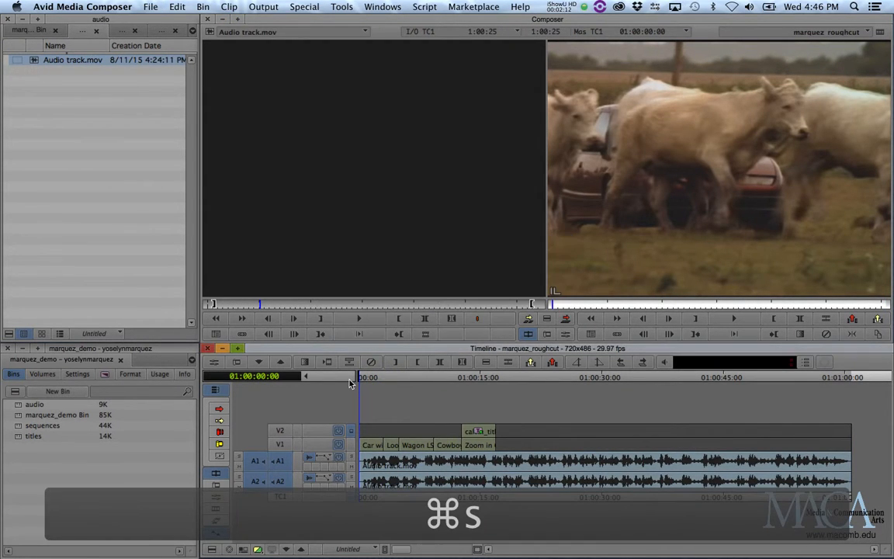
key(space)
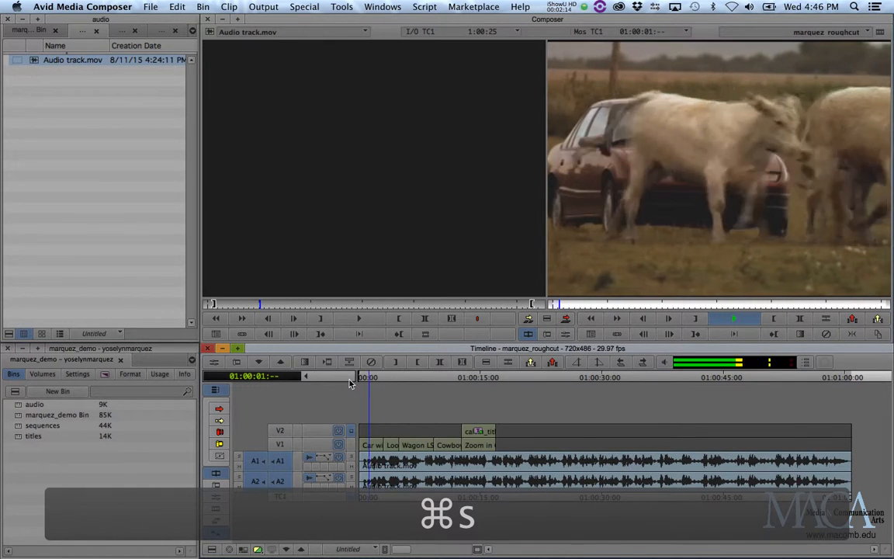
key(space)
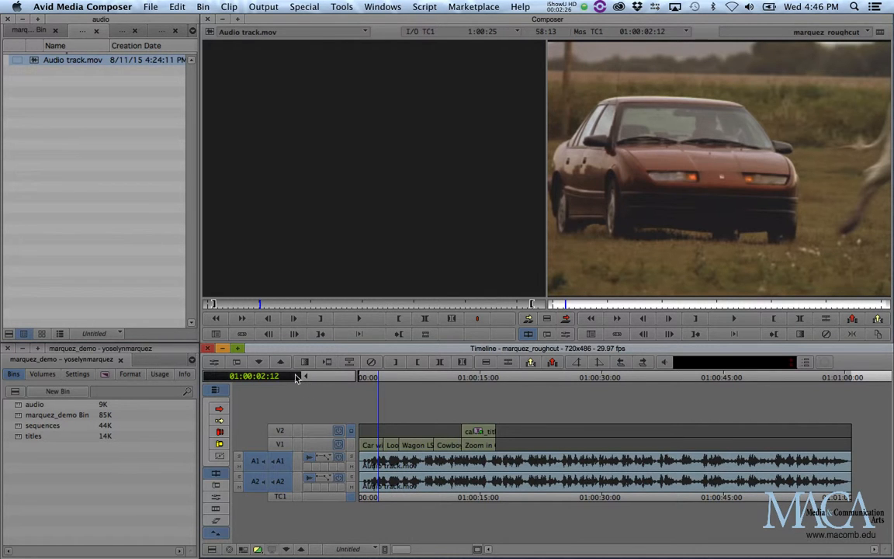
Hide the timeline's track control panel and show it again
key(alt+super+equal)
key(alt+super+equal)
key(alt+super+equal)
key(alt+super+equal)
key(alt+super+equal)
key(alt+super+equal)
key(alt+super+equal)
key(alt+super+equal)
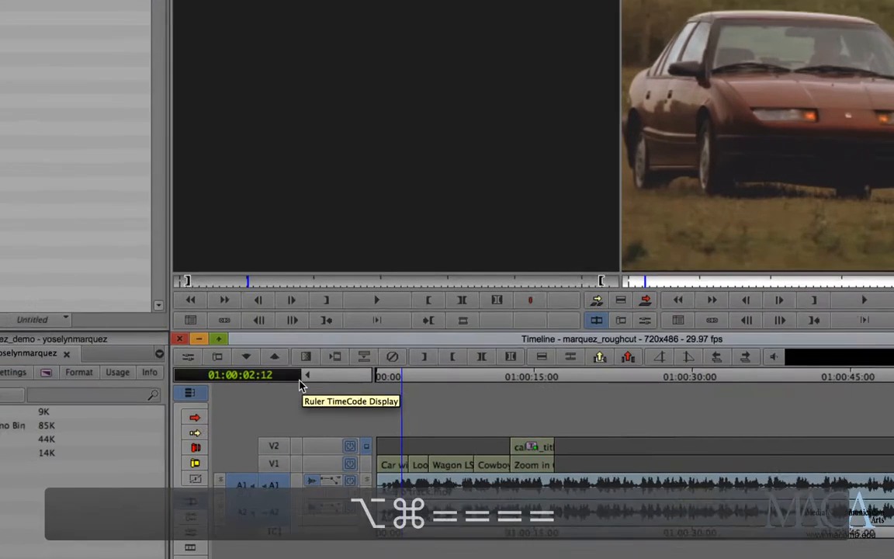
key(alt+super+equal)
key(alt+super+equal)
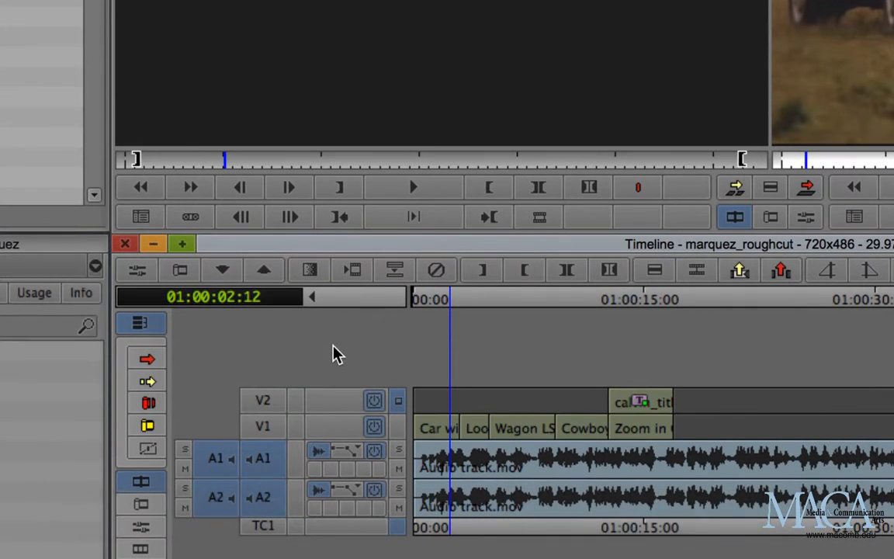
click(313, 297)
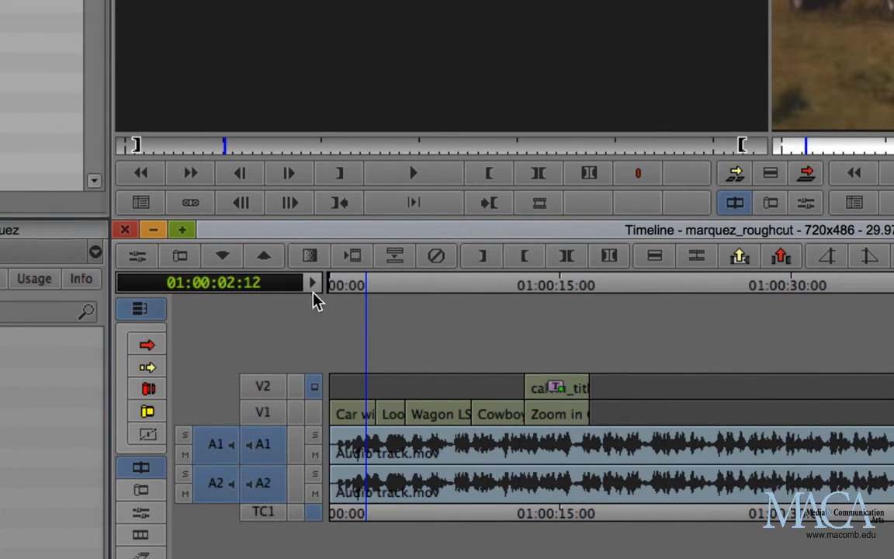
click(314, 287)
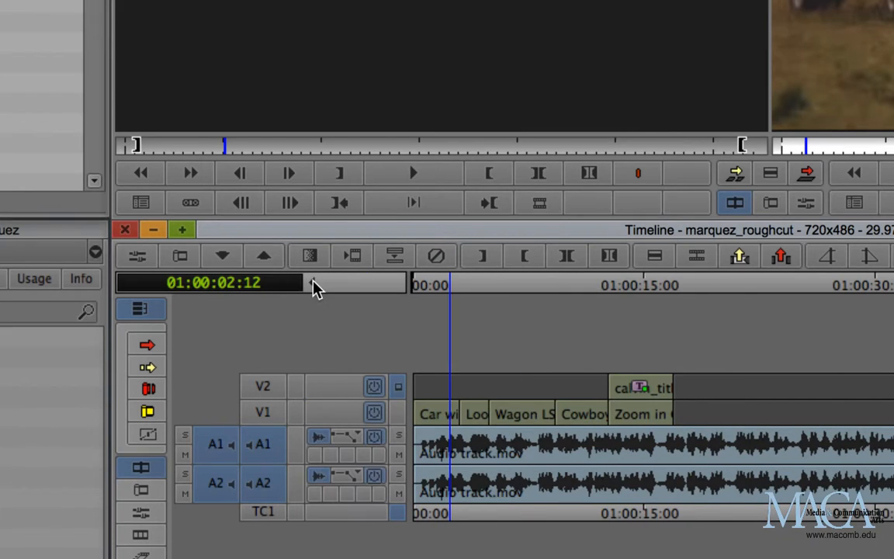
Turn the waveform display of audio tracks A1 and A2 off and back on, one track after the other
click(318, 439)
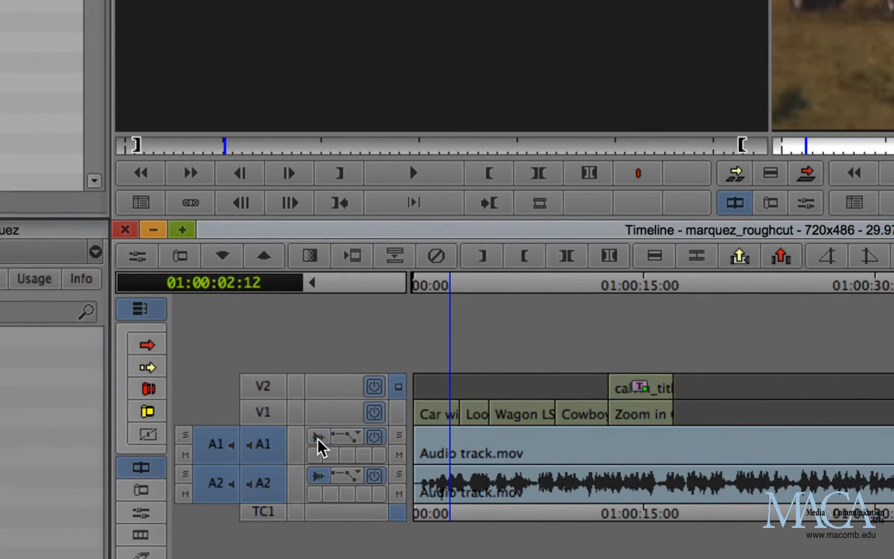
click(318, 440)
click(319, 476)
click(320, 475)
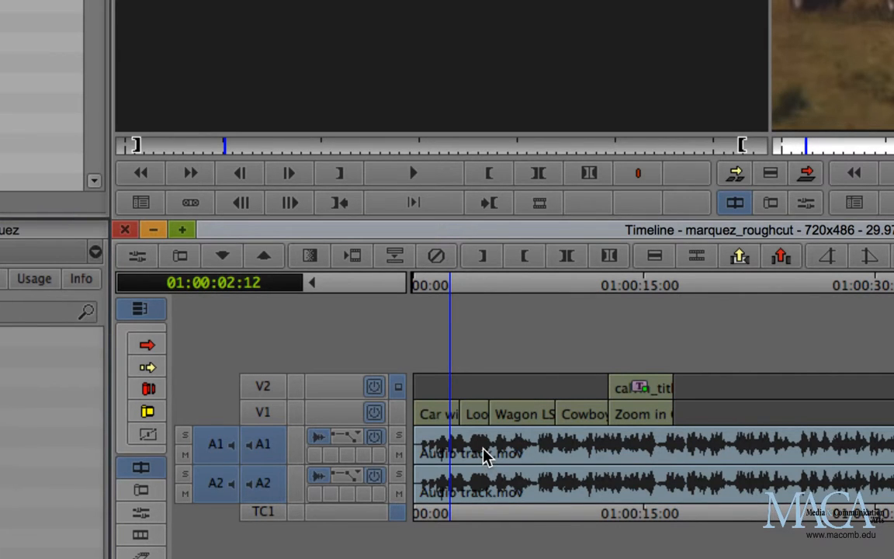
Enlarge the audio waveforms on A1 and A2 in several increments and reduce them to their original size
key(alt+super+l)
key(alt+super+l)
key(alt+super+l)
key(alt+super+l)
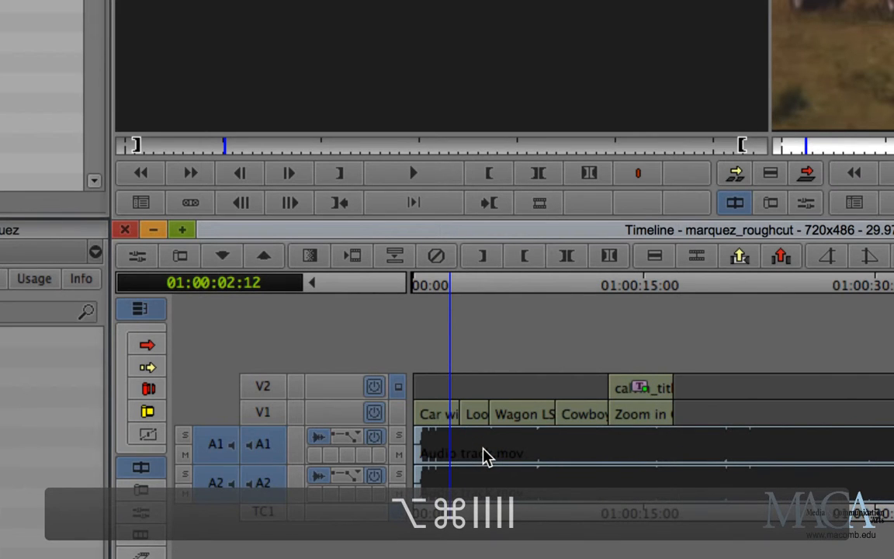
key(alt+super+k)
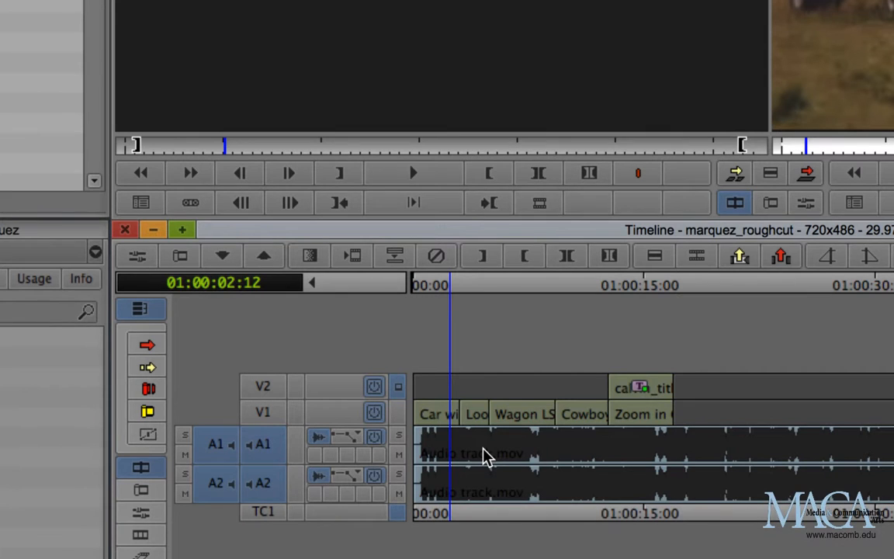
key(alt+super+k)
key(alt+super+k)
key(alt+super+k)
key(alt+super+k)
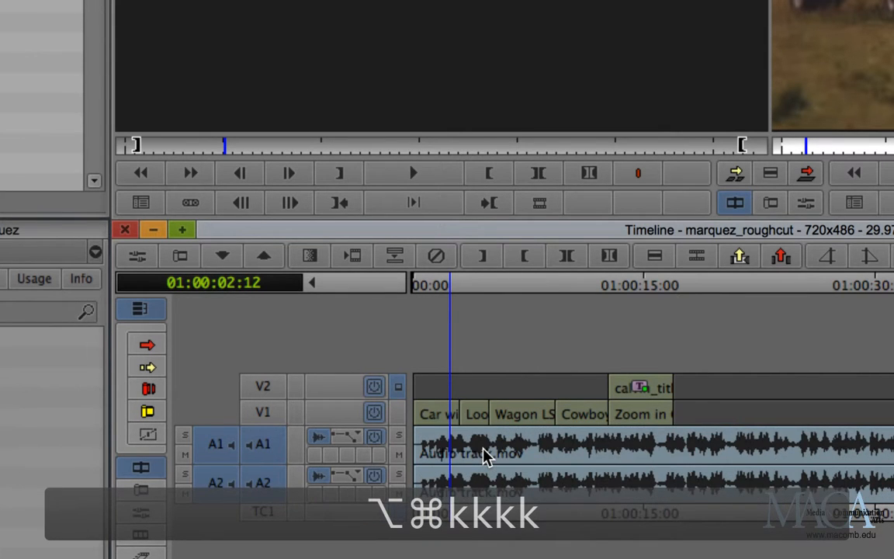
Save the project
key(alt+super+minus)
key(alt+super+minus)
key(alt+super+minus)
key(alt+super+minus)
key(alt+super+minus)
key(alt+super+minus)
key(alt+super+minus)
key(alt+super+minus)
key(alt+super+minus)
key(alt+super+minus)
key(alt+super+minus)
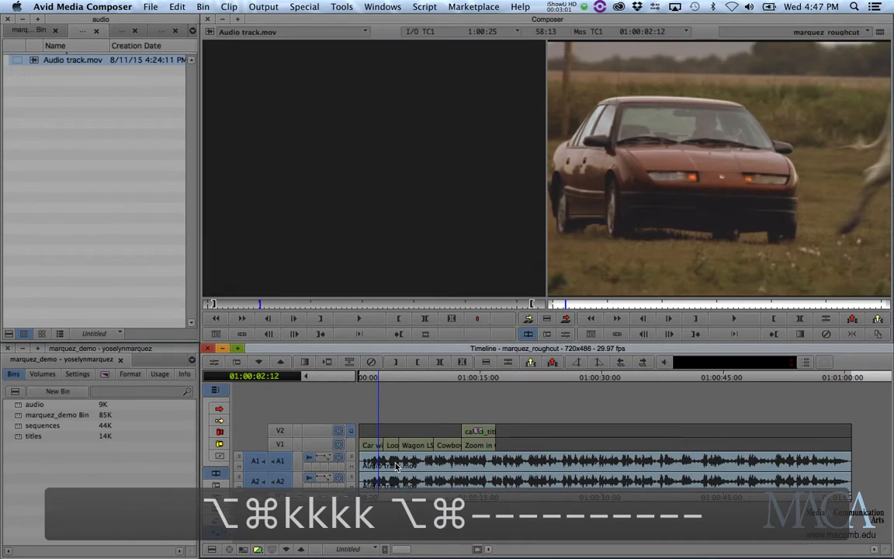
key(alt+super+minus)
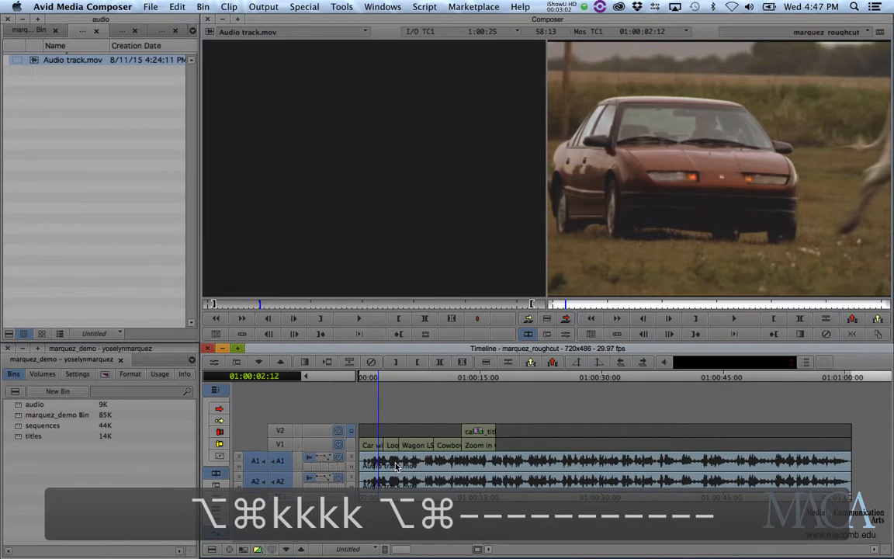
key(super+s)
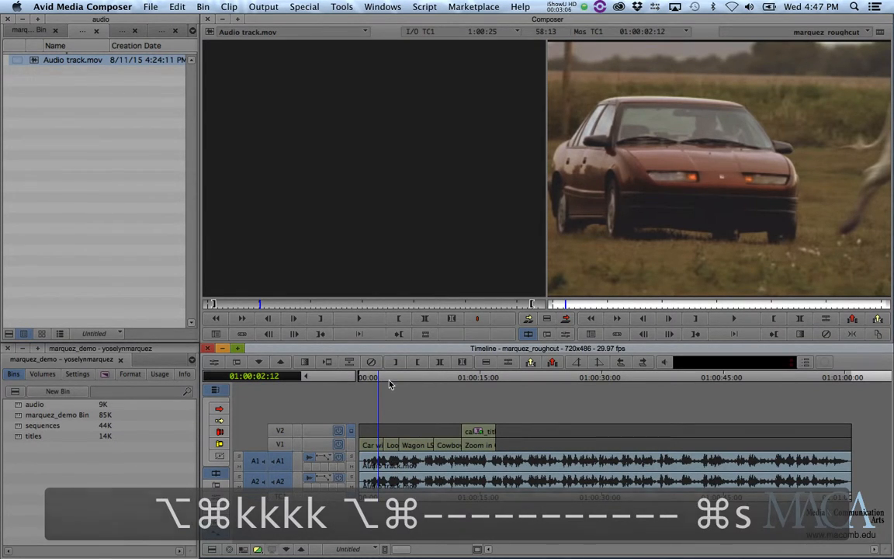
Play the sequence from 01:00:03:13 to check the levels on the timeline's audio meter, and save the project
mouse_move(389, 380)
mouse_down()
mouse_move(433, 380)
mouse_move(371, 380)
mouse_move(386, 380)
mouse_up()
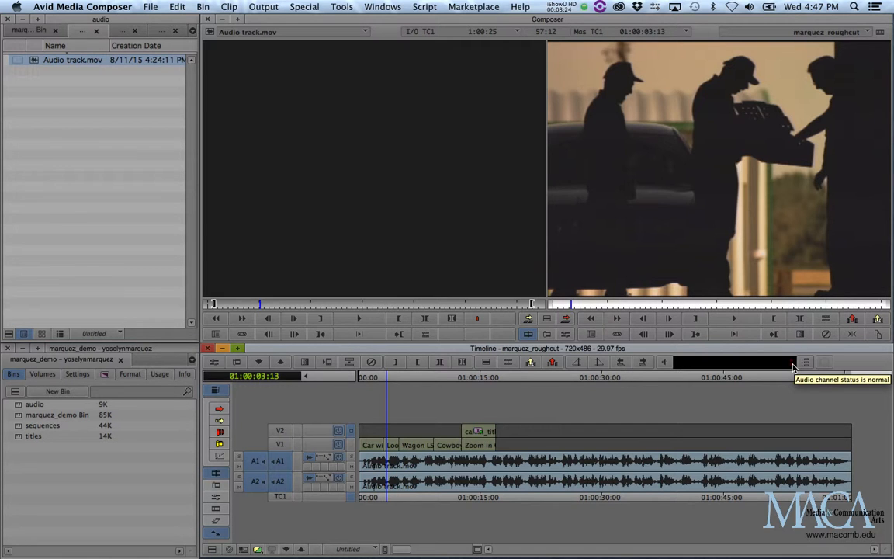
key(space)
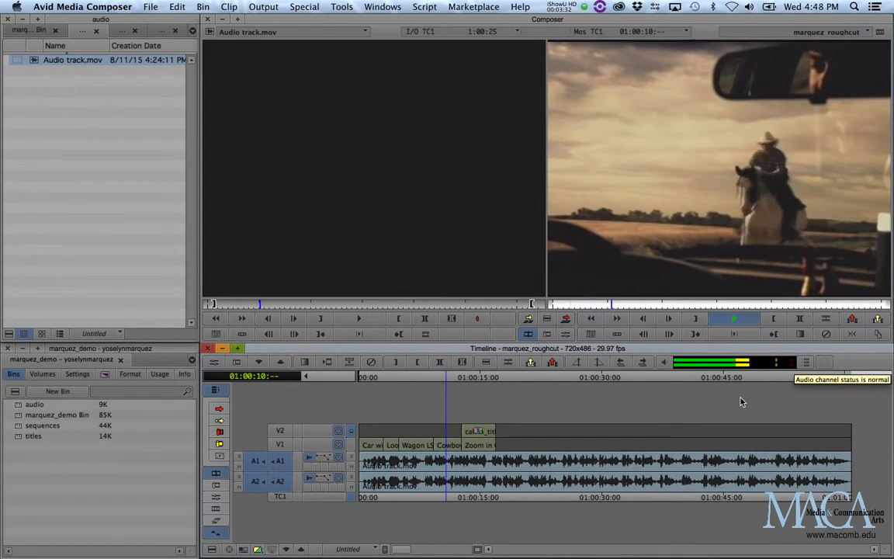
key(space)
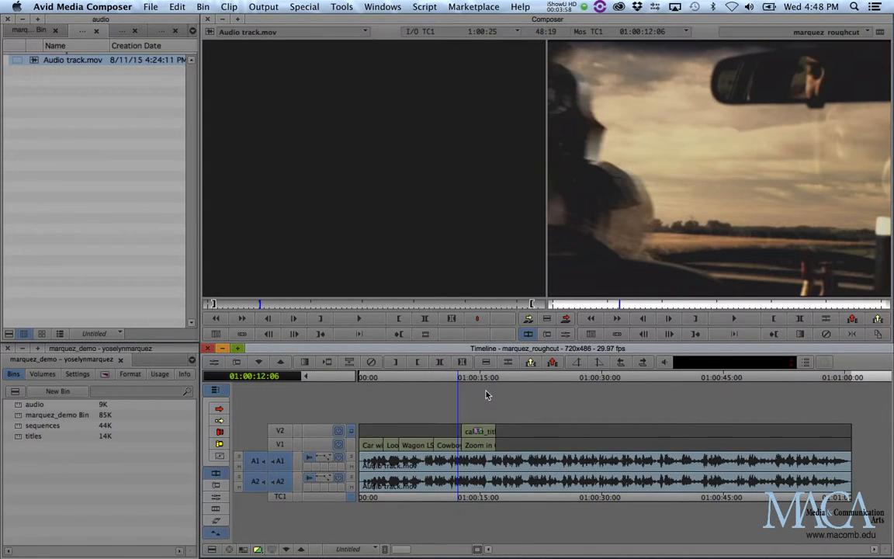
key(super+s)
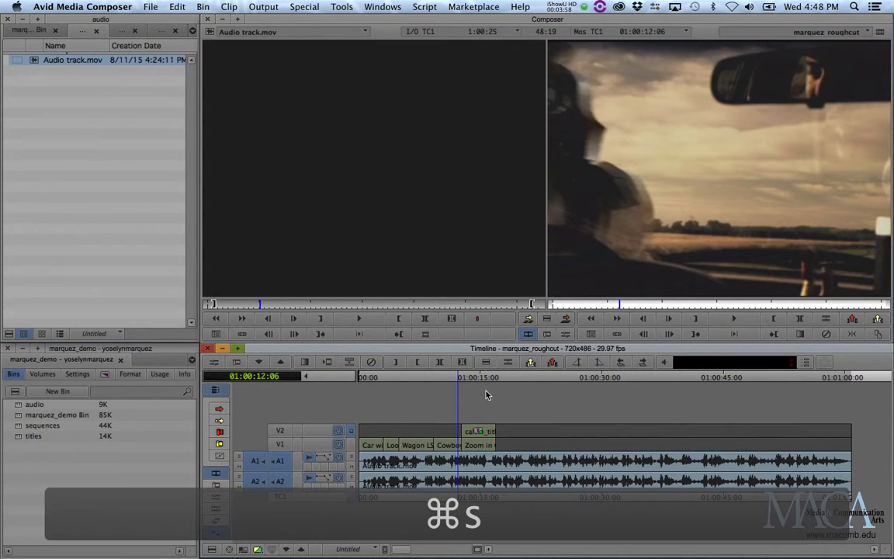
Switch to the Audio Editing workspace and move the Audio Mixer down clear of the project's bin list
click(393, 7)
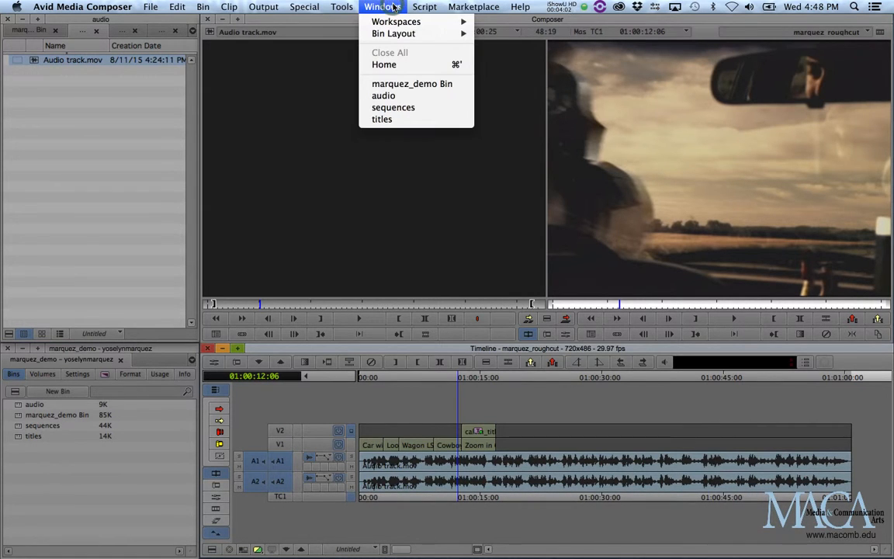
mouse_move(435, 22)
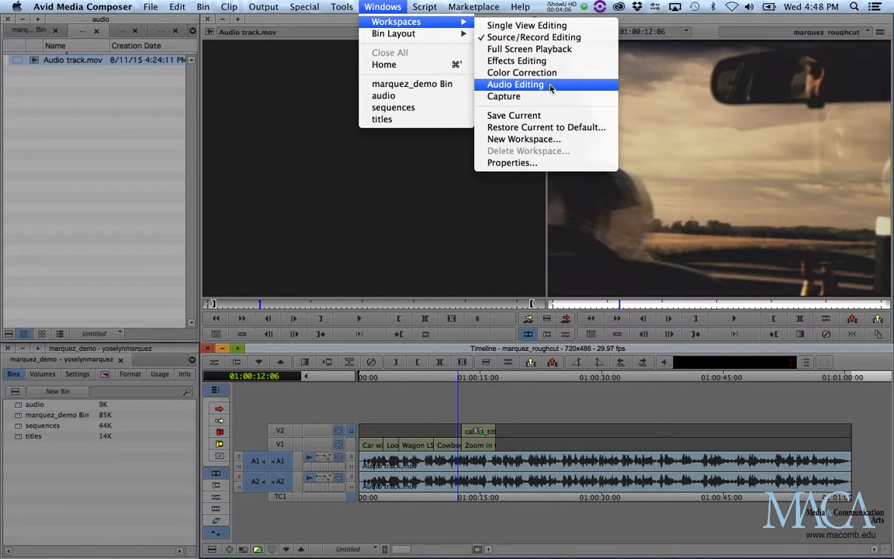
click(515, 84)
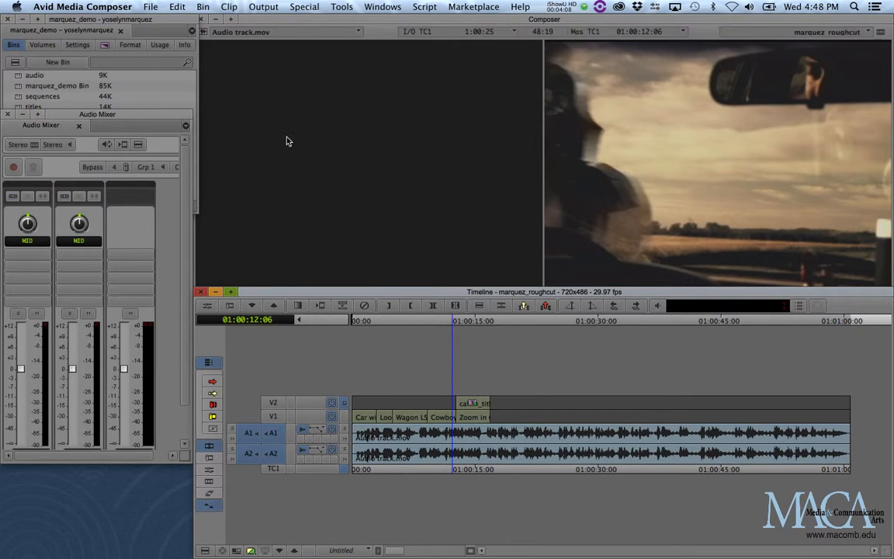
drag(105, 115, 108, 207)
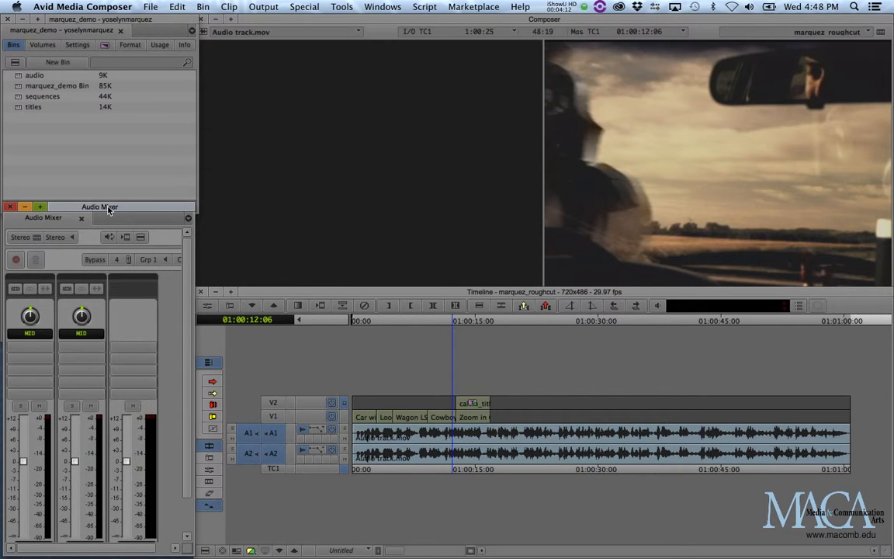
Open the Audio Tool, place it beside the Audio Mixer, and enlarge the mixer to show its full track controls
click(366, 6)
mouse_move(349, 7)
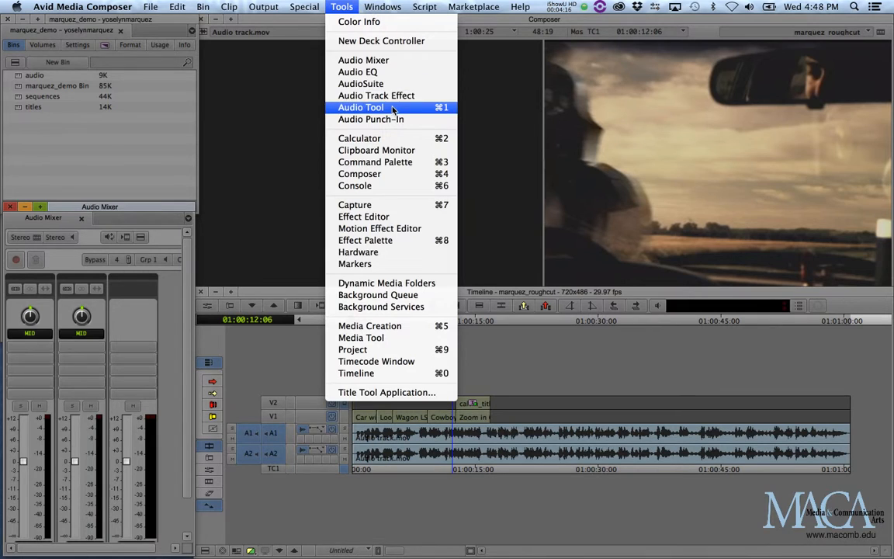
click(359, 107)
drag(64, 20, 247, 131)
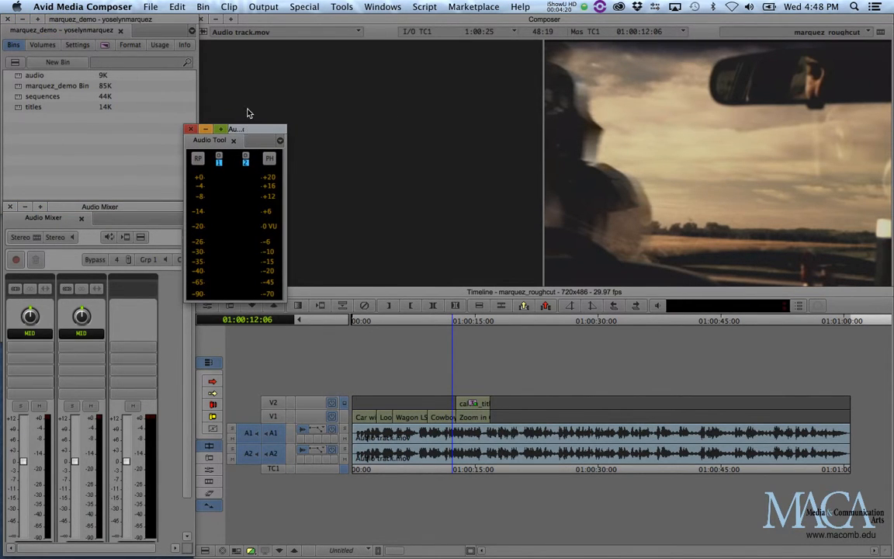
drag(132, 202, 134, 129)
drag(248, 142, 278, 142)
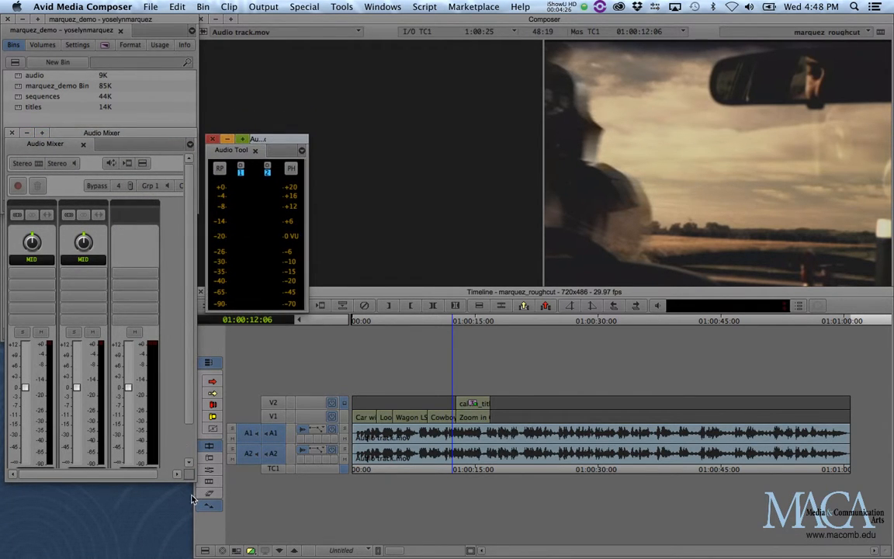
drag(195, 480, 209, 522)
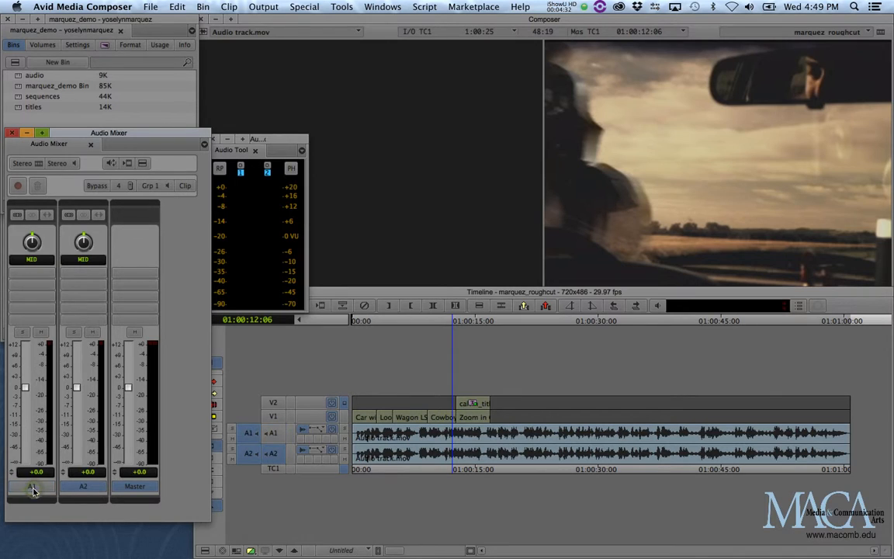
Switch tracks A1 and A2 off and back on in the Audio Mixer, one after the other
click(272, 433)
click(32, 487)
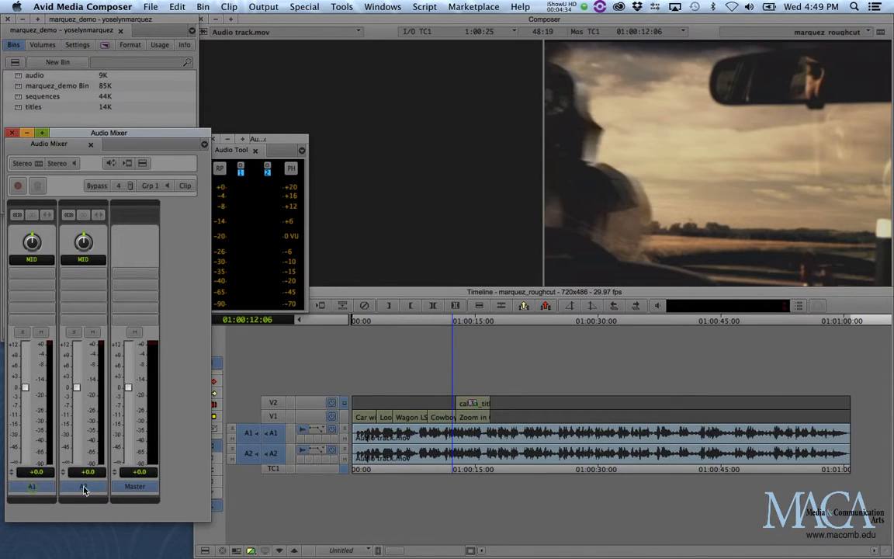
click(83, 487)
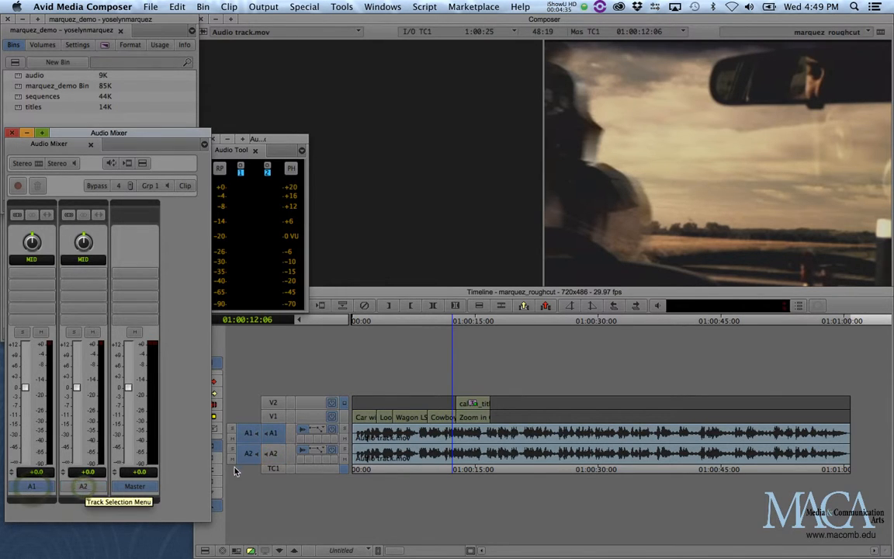
click(90, 487)
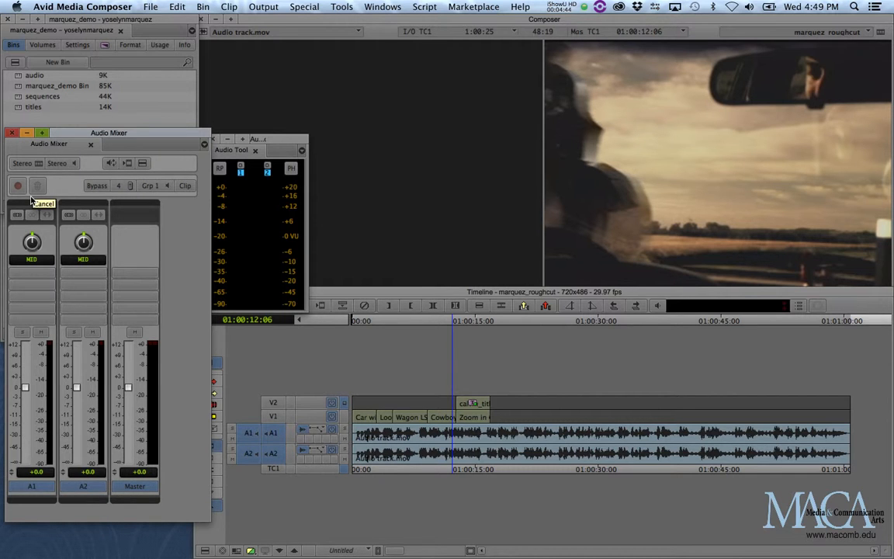
Group audio tracks A1 and A2 in the Audio Mixer
key(alt+super+equal)
key(alt+super+equal)
key(alt+super+equal)
key(alt+super+equal)
key(alt+super+equal)
key(alt+super+equal)
key(alt+super+equal)
key(alt+super+equal)
key(alt+super+equal)
key(alt+super+equal)
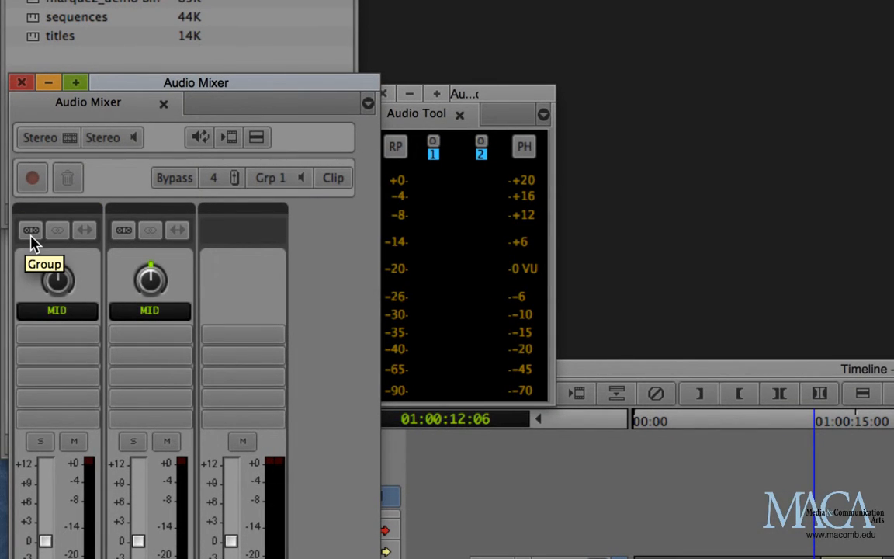
click(30, 233)
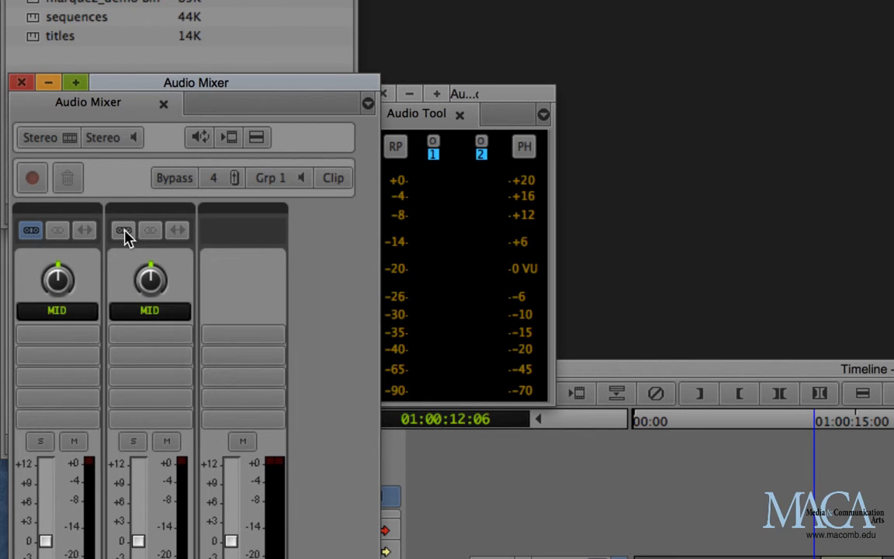
click(124, 232)
key(alt+super+minus)
key(alt+super+minus)
key(alt+super+minus)
key(alt+super+minus)
key(alt+super+minus)
key(alt+super+minus)
key(alt+super+minus)
key(alt+super+minus)
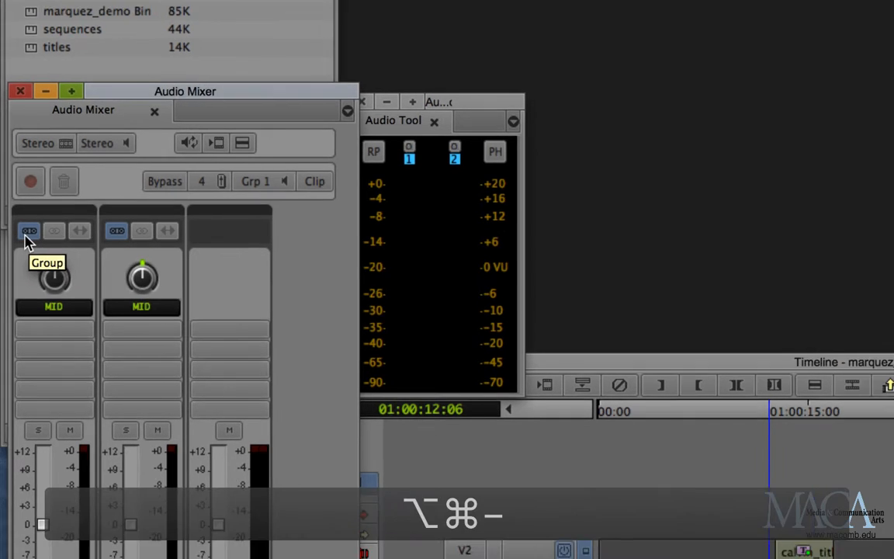
key(alt+super+minus)
key(alt+super+minus)
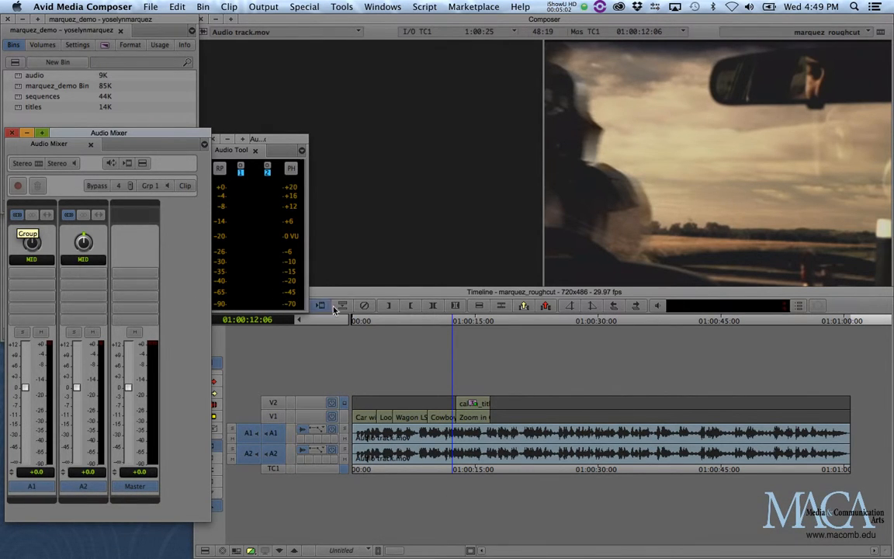
Play the opening of the sequence from 01:00:00:00 and watch the levels on the Audio Tool meters
drag(379, 321, 348, 327)
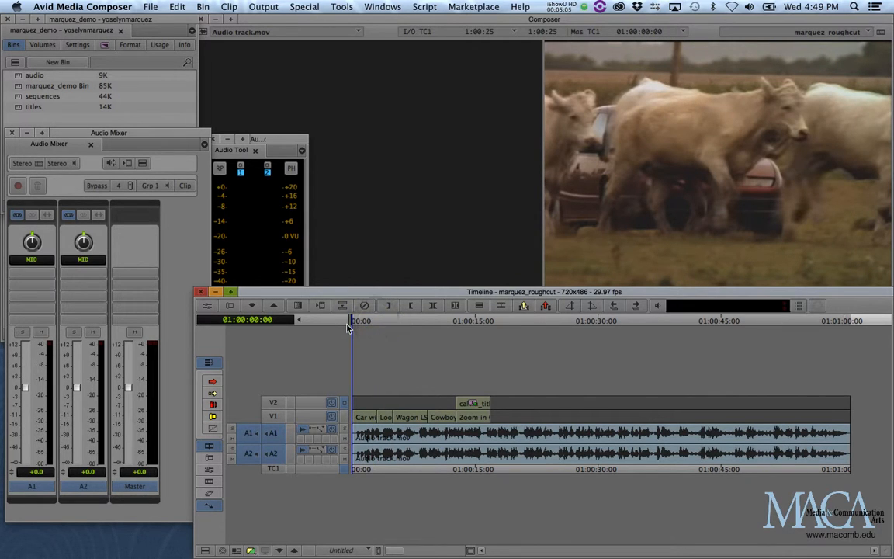
click(290, 149)
drag(289, 143, 289, 122)
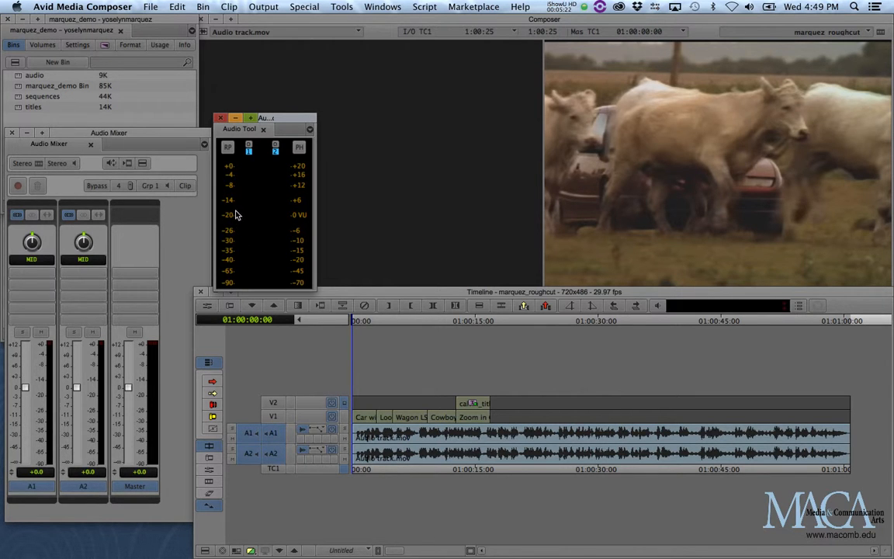
key(space)
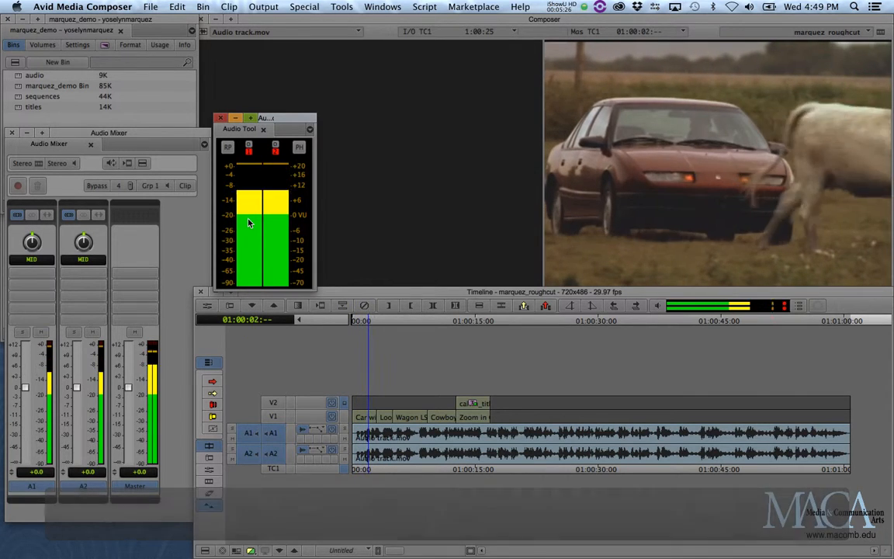
key(space)
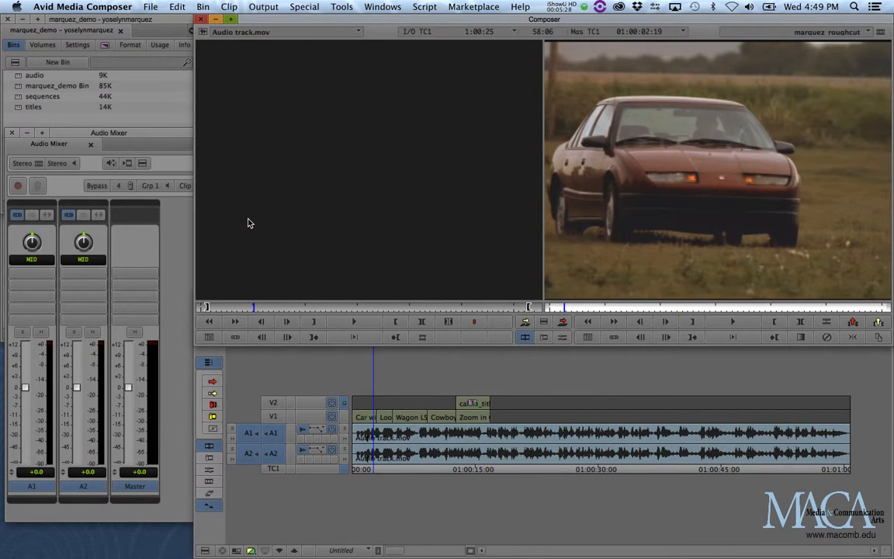
Rearrange the Composer window and Audio Tool so the meters stay clear beside the mixer, with the timeline in front
drag(254, 18, 284, 17)
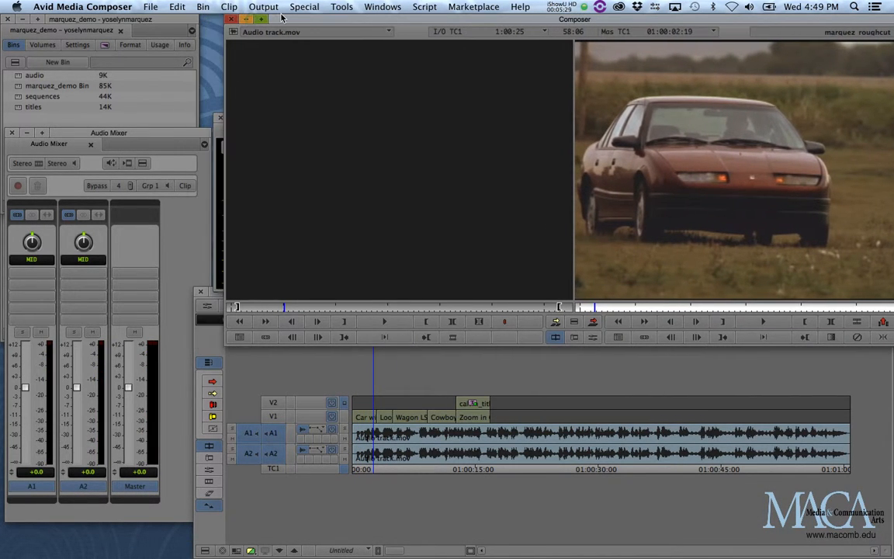
click(221, 140)
drag(273, 124, 223, 102)
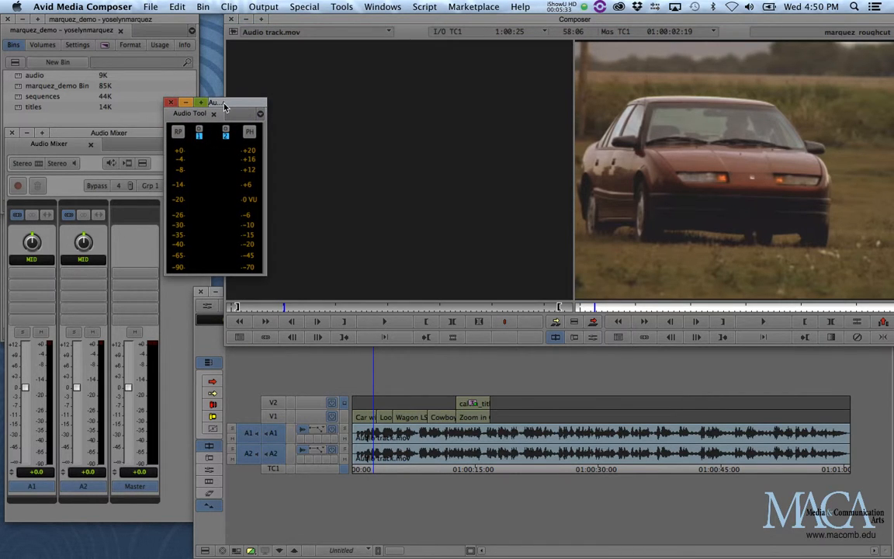
click(238, 369)
drag(262, 292, 261, 291)
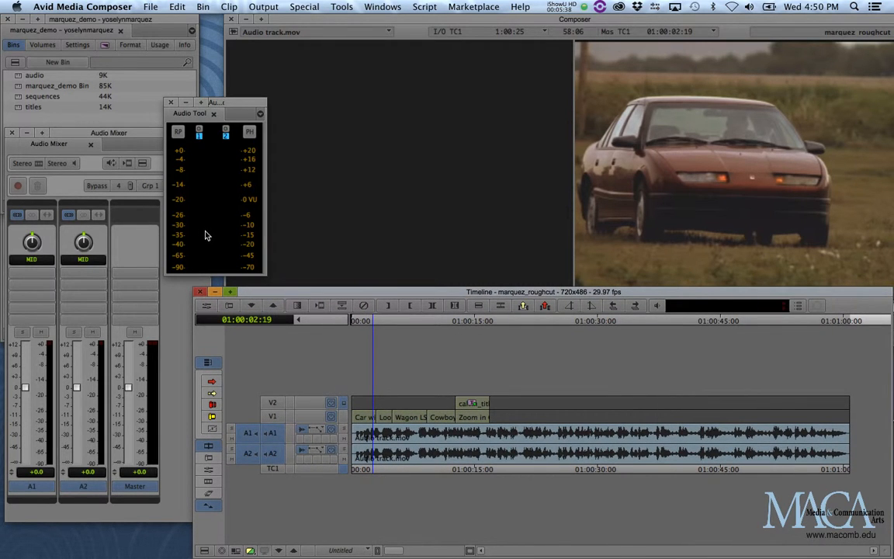
Play from the sequence start and lower the grouped A1 and A2 levels to -1.0, followed by -2.0
click(354, 322)
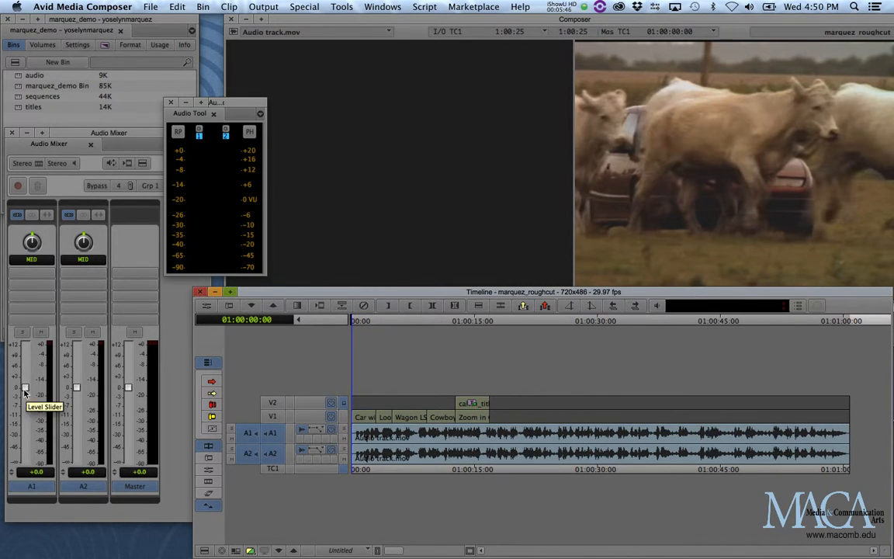
key(space)
drag(24, 393, 24, 396)
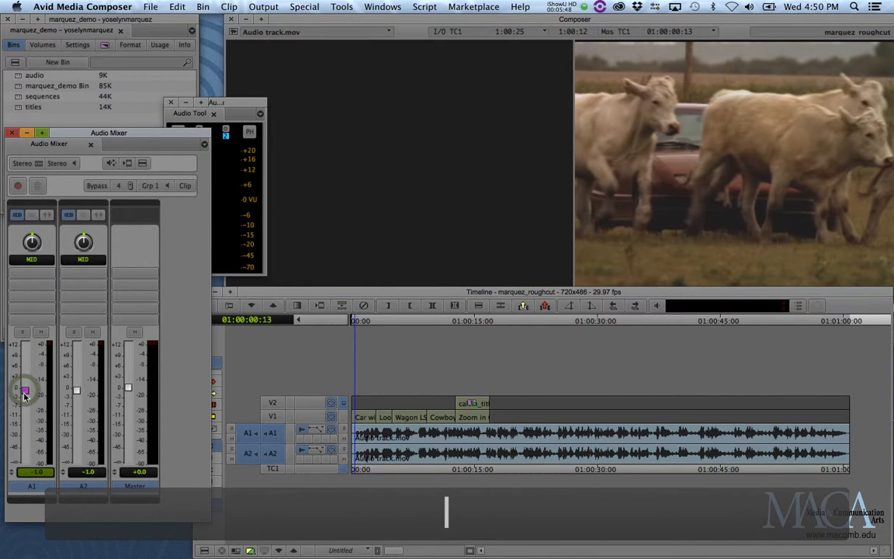
key(l)
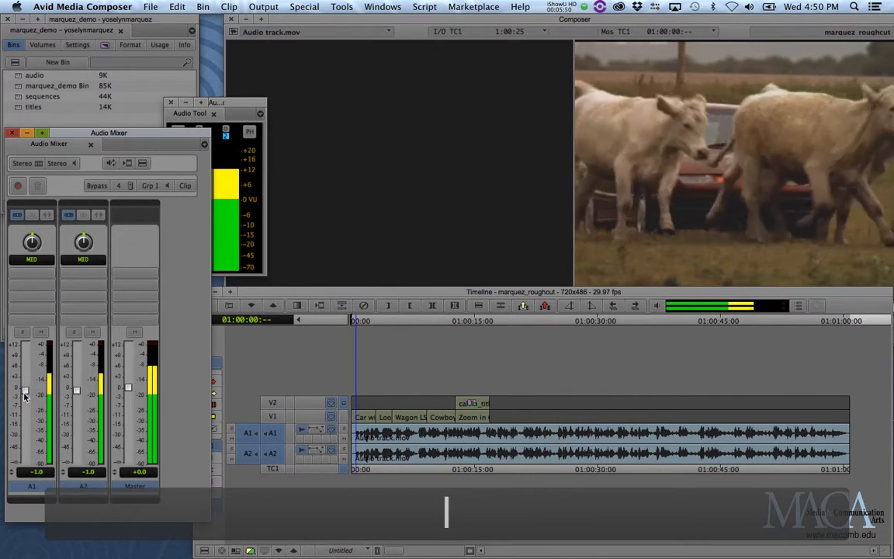
drag(24, 396, 24, 398)
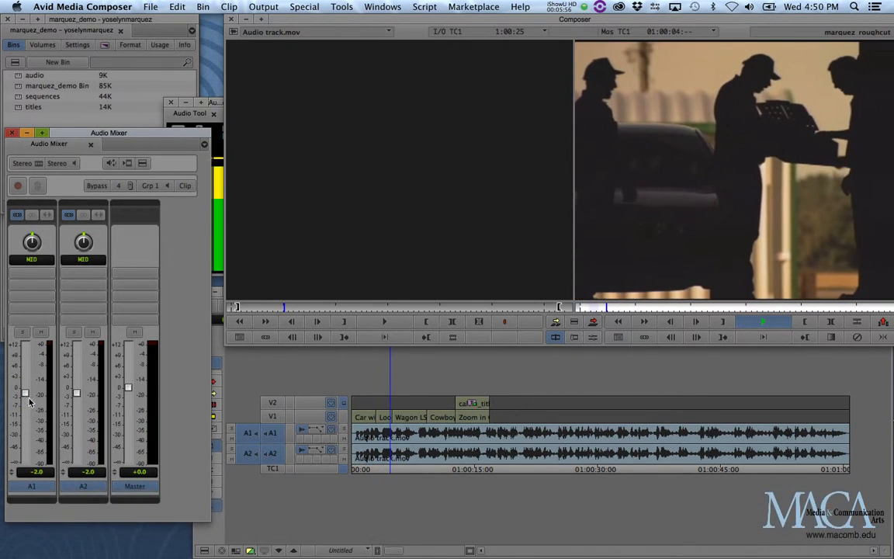
key(space)
Move the Audio Tool above the mixer faders and play on briefly to check the levels
drag(218, 107, 173, 41)
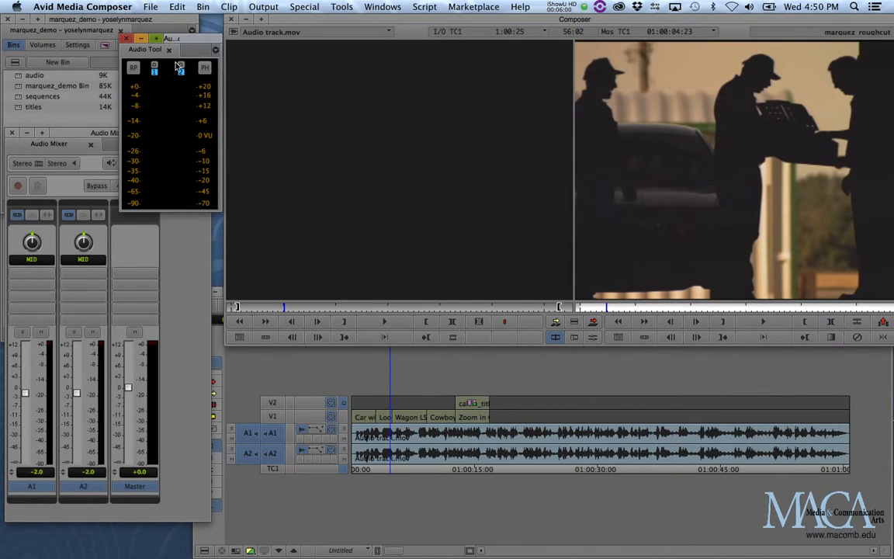
key(space)
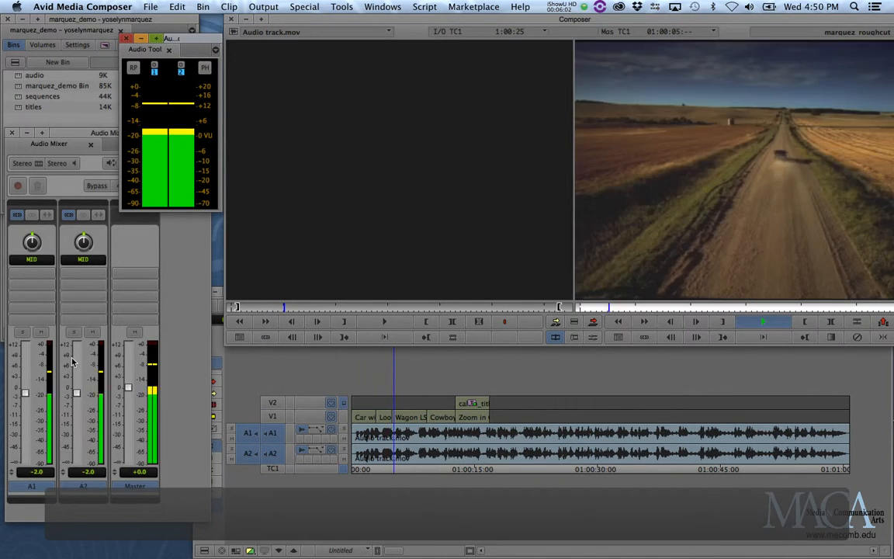
key(space)
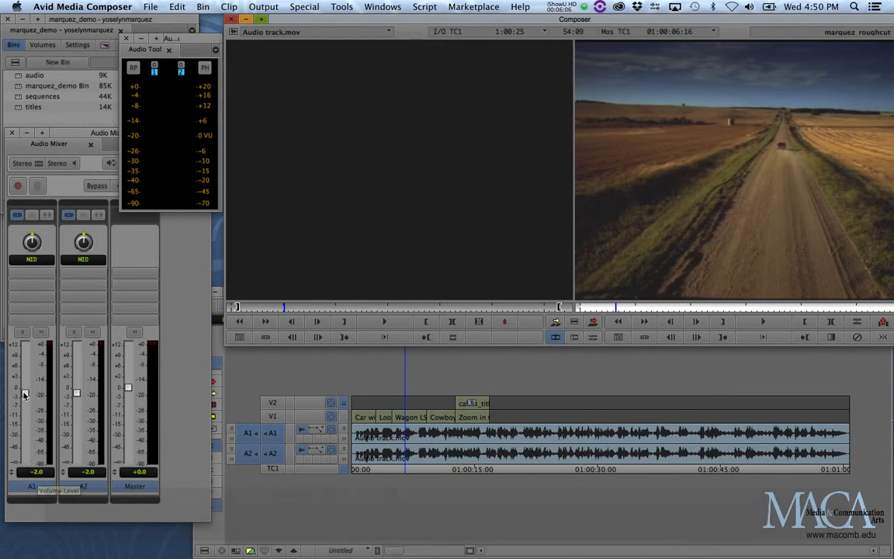
Set the grouped A1 and A2 levels to -4.0 and play from the sequence start to check the meters
drag(26, 393, 24, 402)
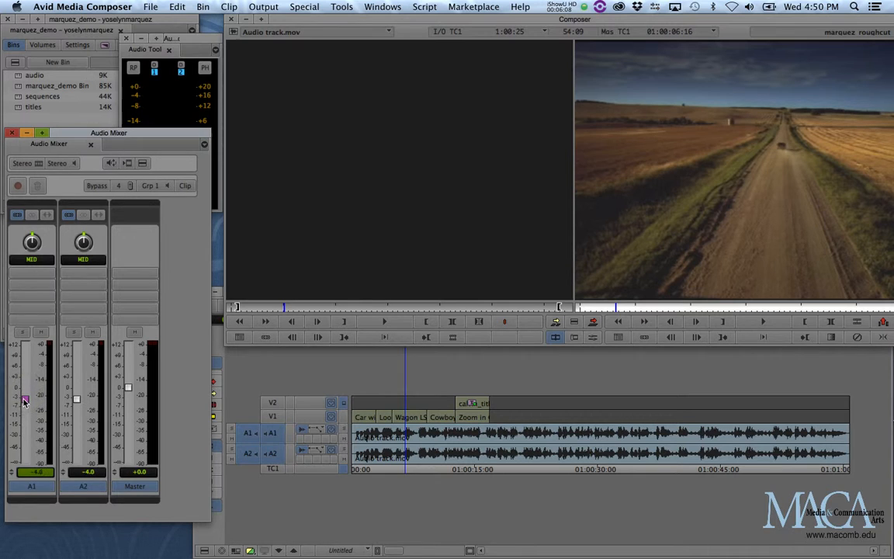
click(363, 370)
click(359, 322)
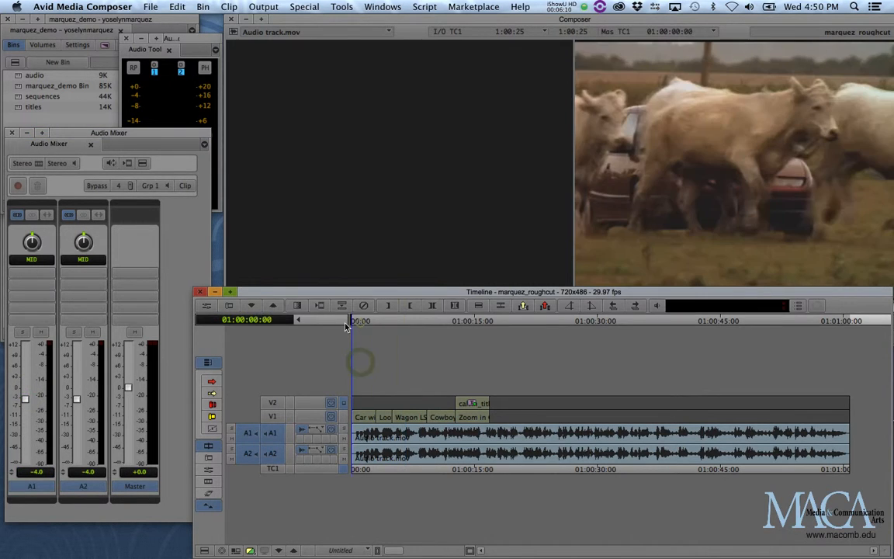
click(176, 36)
key(space)
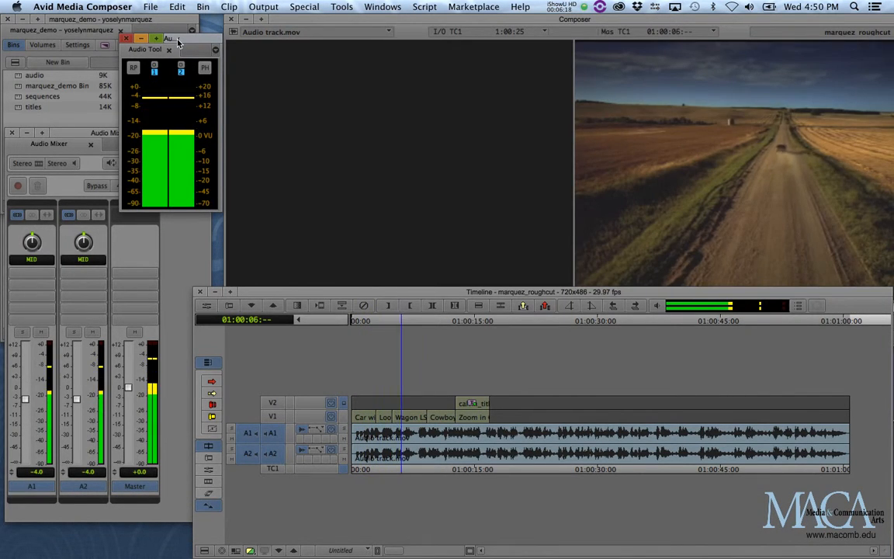
key(space)
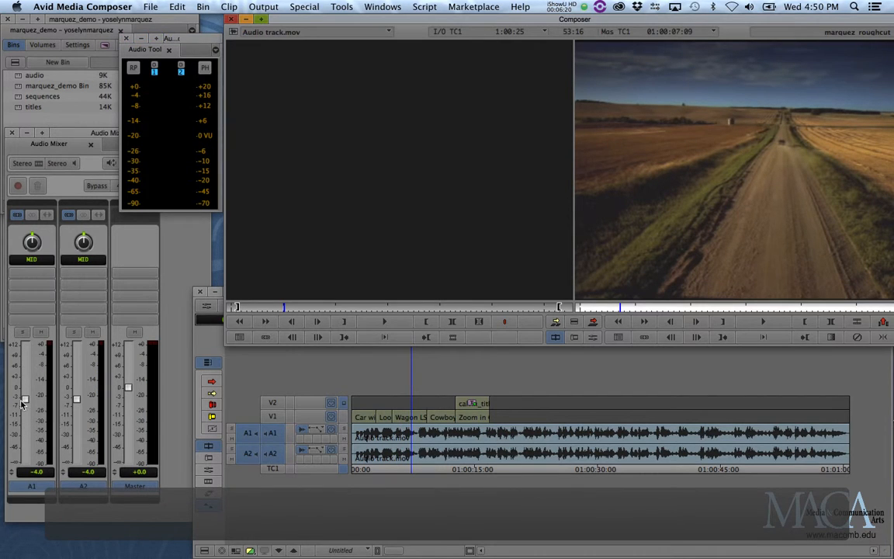
Set the grouped A1 and A2 levels to -7.0 and play from the sequence start to check the meters
drag(23, 400, 24, 406)
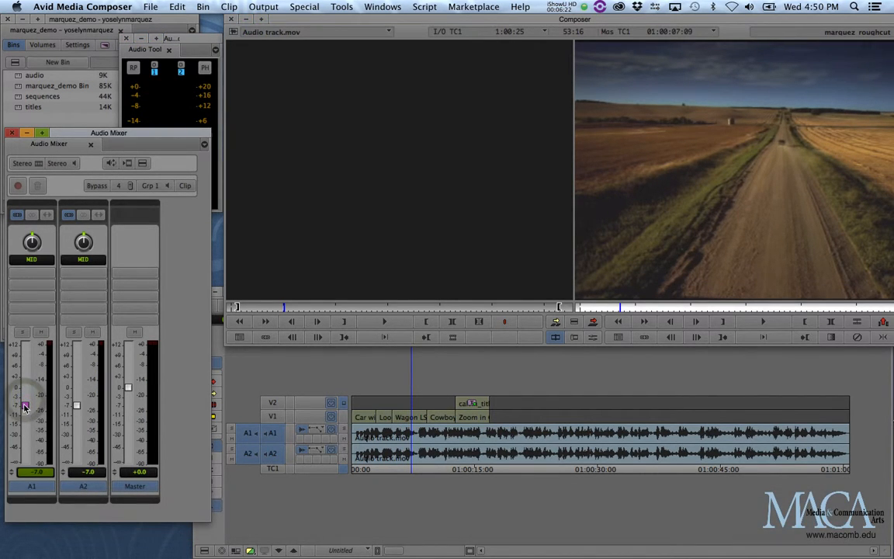
click(171, 35)
click(370, 366)
drag(360, 321, 338, 324)
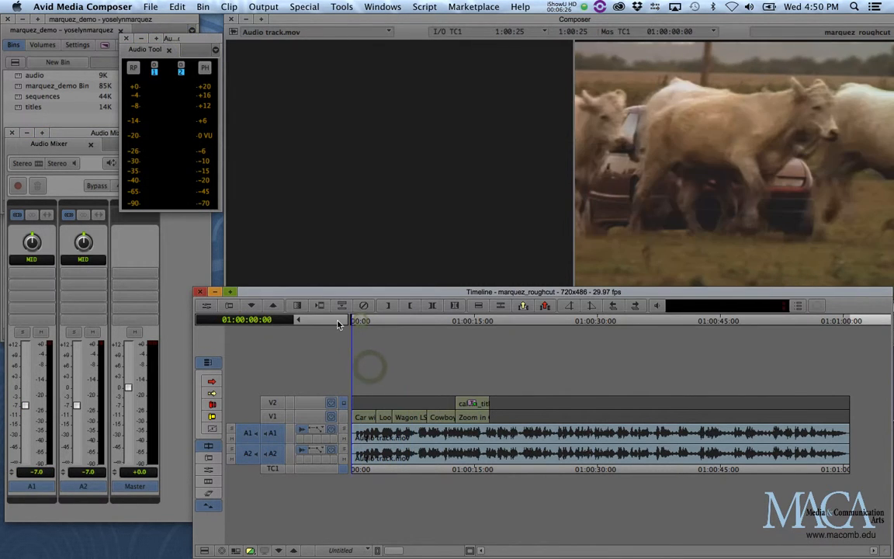
key(space)
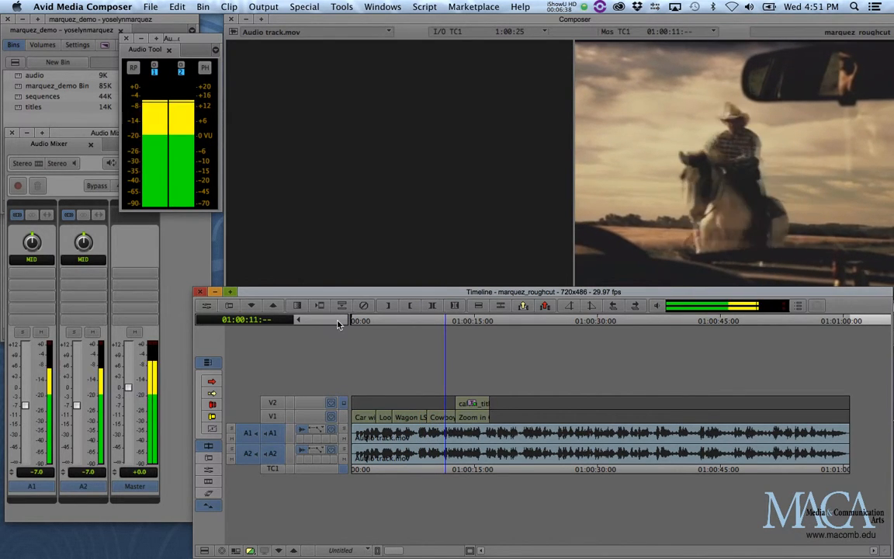
key(space)
Lower the grouped A1 and A2 levels to -10.3, play from the sequence start to check them, and save the project
drag(25, 404, 26, 415)
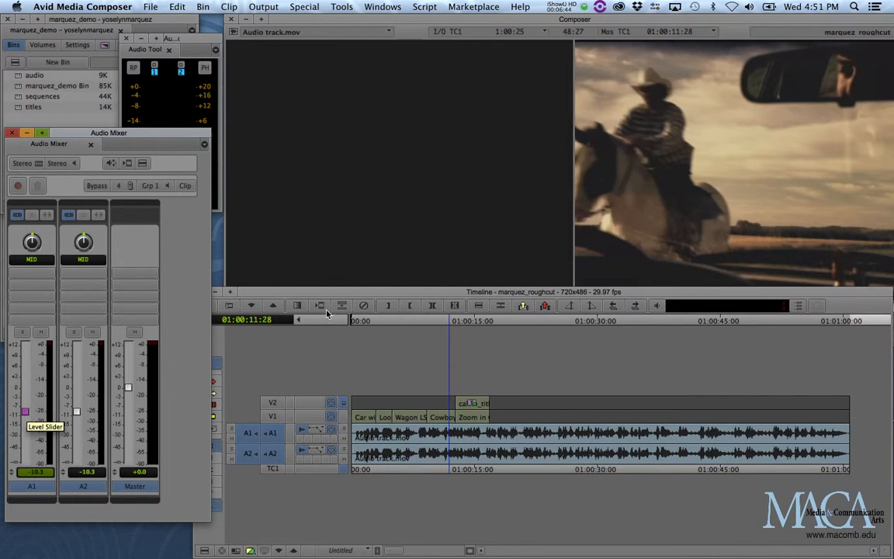
click(335, 345)
drag(366, 320, 339, 324)
key(space)
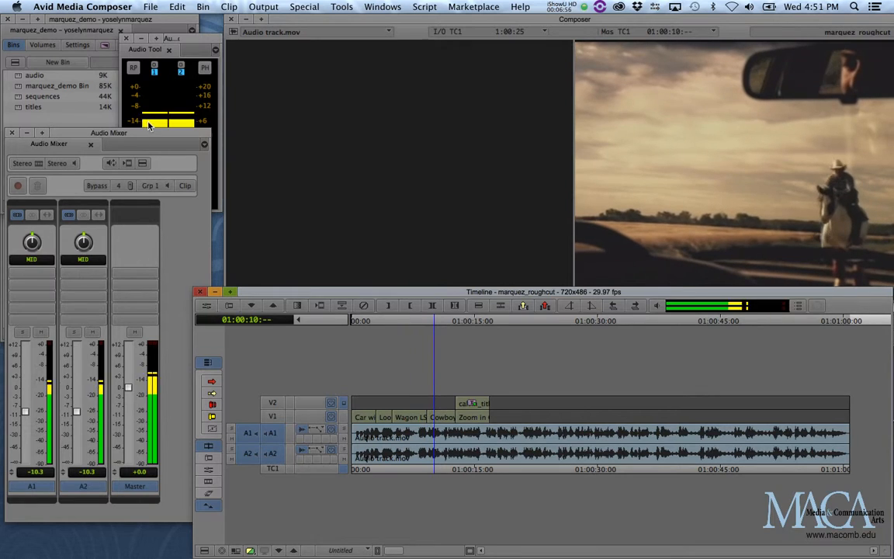
key(space)
key(super+s)
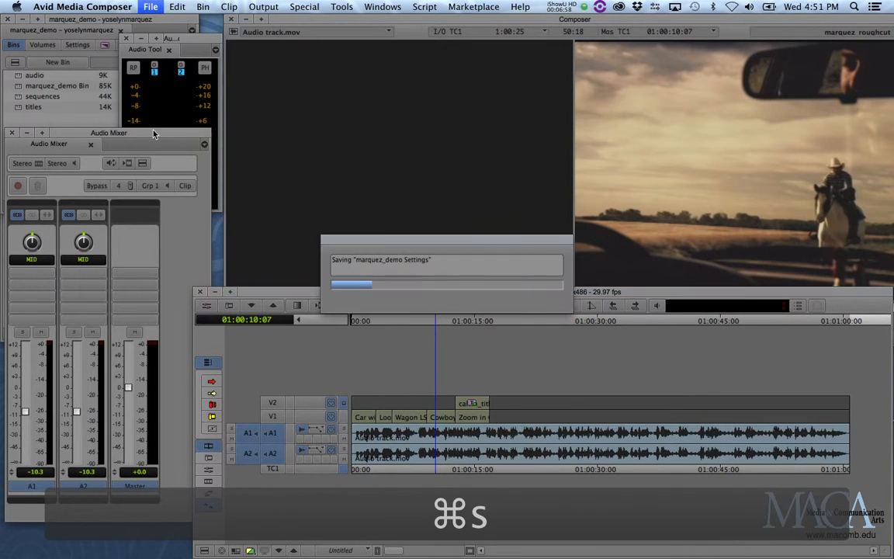
Play the sequence from about 01:00:08:03 and again from its start, checking the audio levels on the meters
click(418, 324)
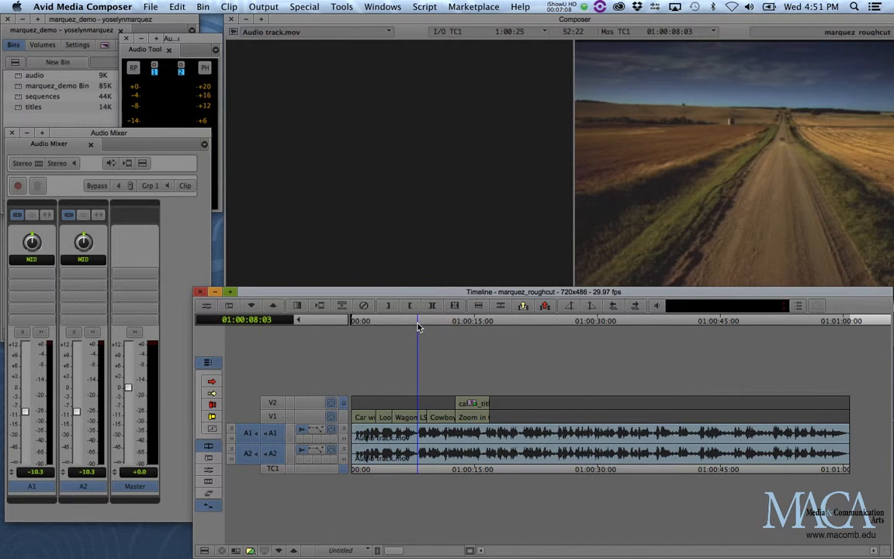
mouse_move(418, 326)
mouse_down()
mouse_move(455, 322)
mouse_move(416, 328)
mouse_up()
key(space)
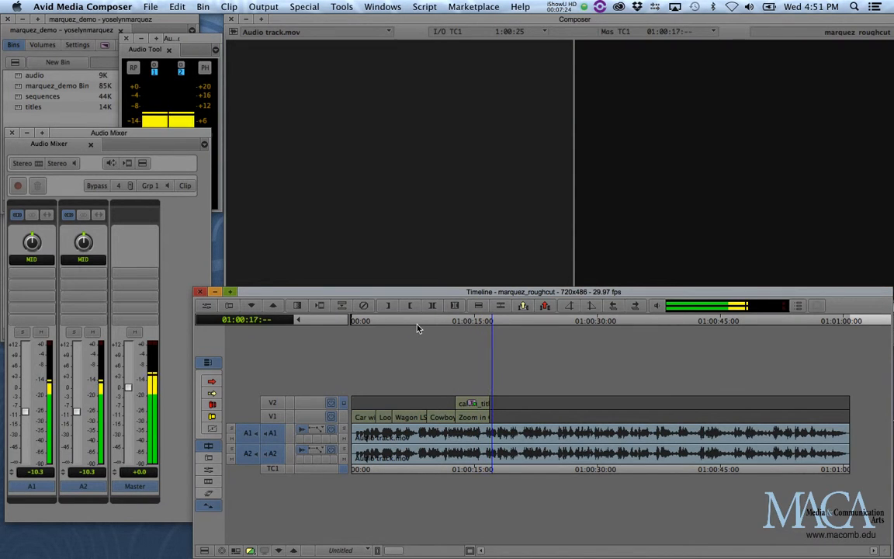
key(space)
drag(363, 320, 350, 321)
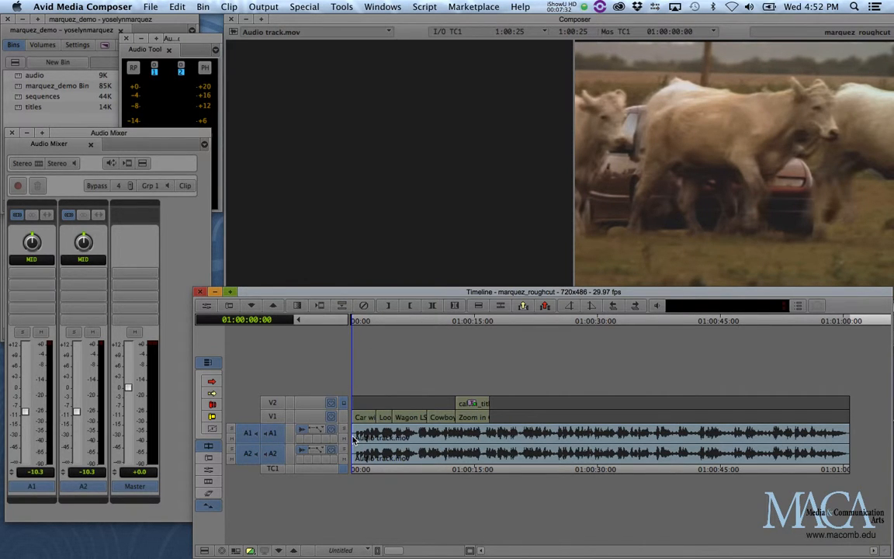
key(space)
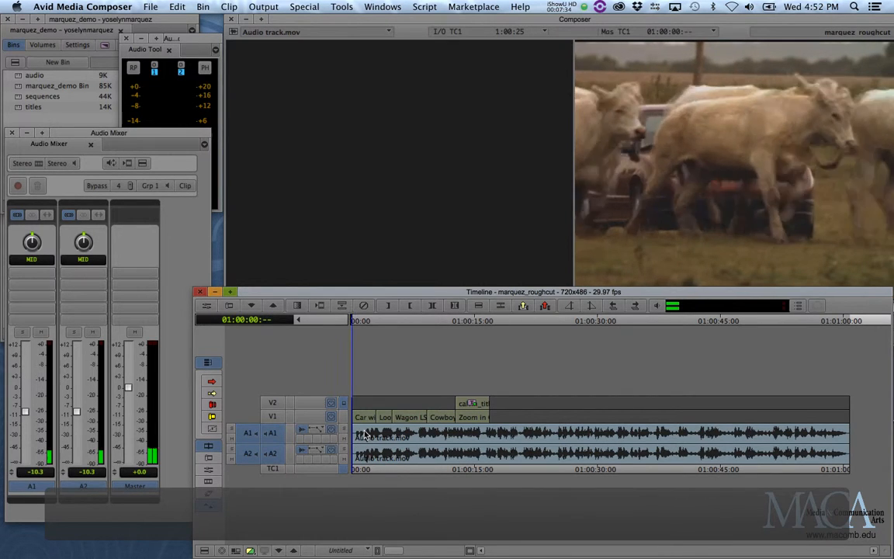
key(space)
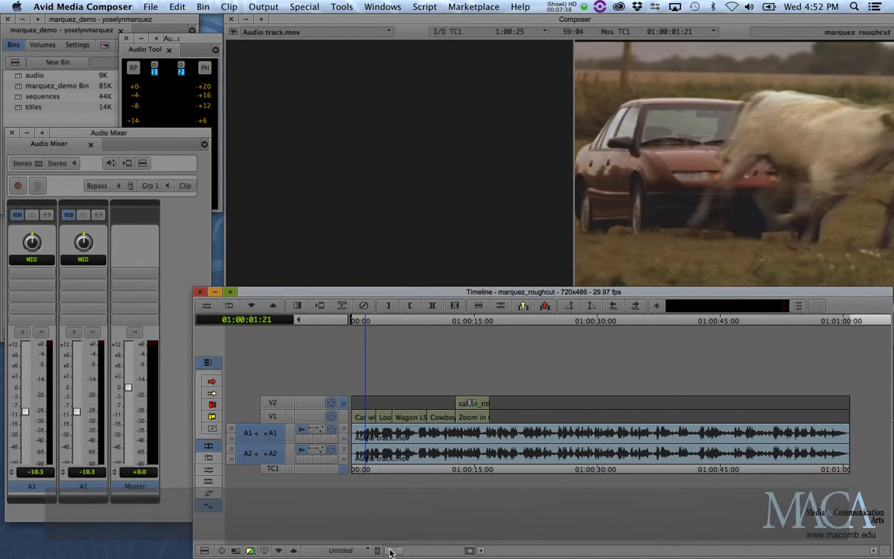
Listen to the opening of the audio track in short passages and park the position indicator at 01:00:01:15
drag(394, 550, 447, 541)
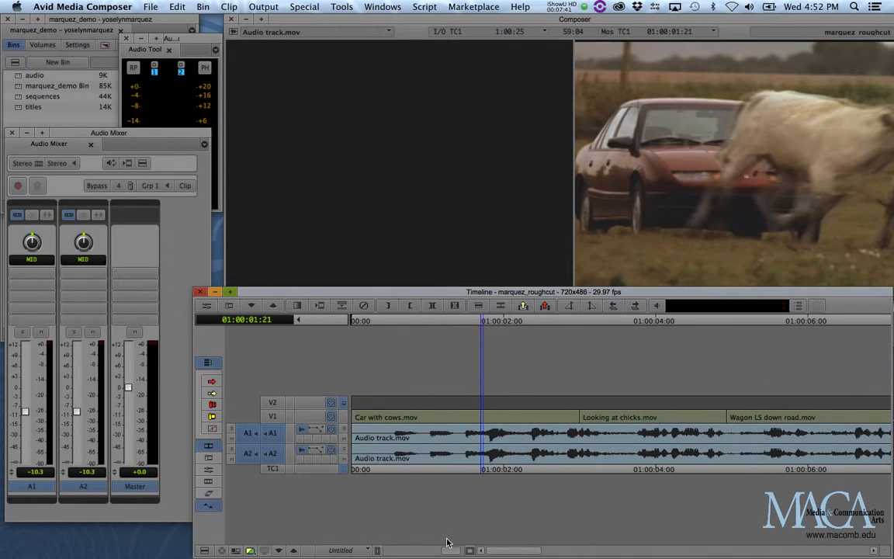
click(385, 323)
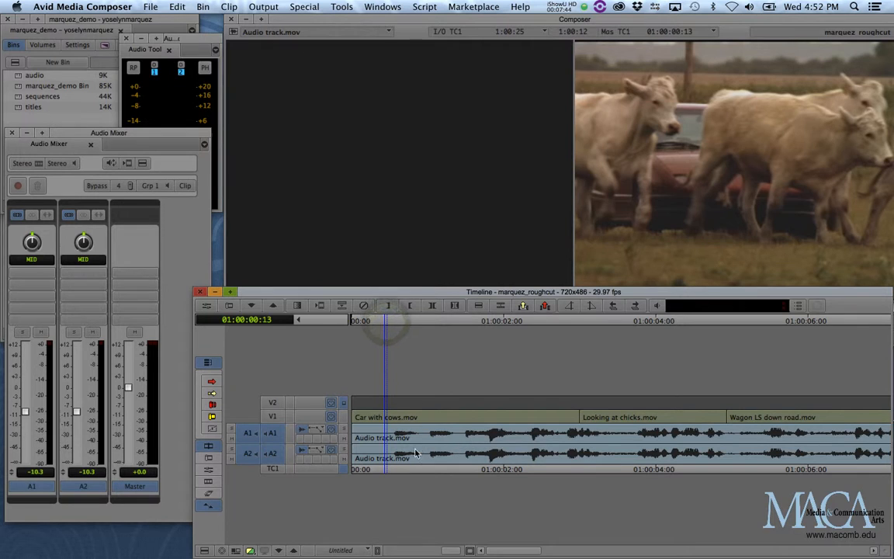
key(space)
key(space)
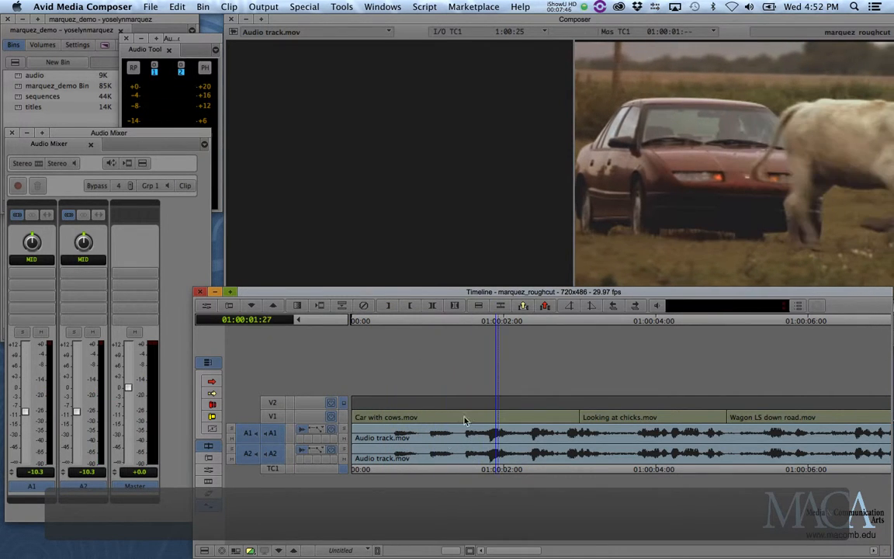
click(491, 323)
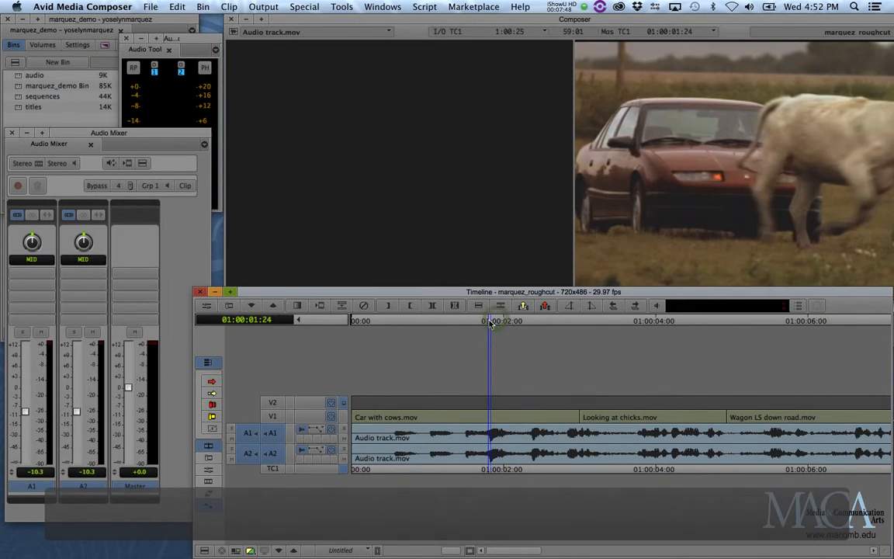
key(space)
click(492, 323)
click(468, 327)
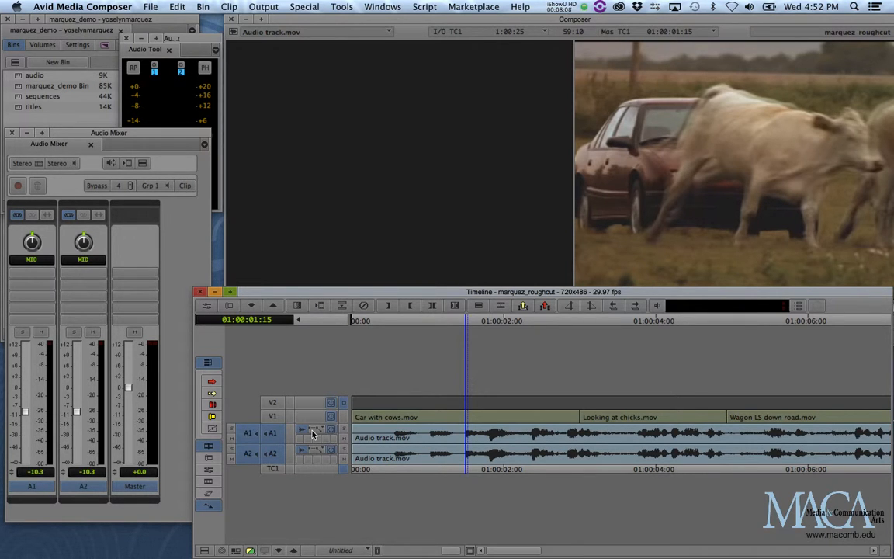
Display the Volume automation line on both audio tracks A1 and A2
key(alt+super+equal)
key(alt+super+equal)
key(alt+super+equal)
key(alt+super+equal)
key(alt+super+equal)
key(alt+super+equal)
key(alt+super+equal)
key(alt+super+equal)
key(alt+super+equal)
key(alt+super+equal)
key(alt+super+equal)
key(alt+super+equal)
key(alt+super+equal)
key(alt+super+equal)
key(alt+super+equal)
key(alt+super+equal)
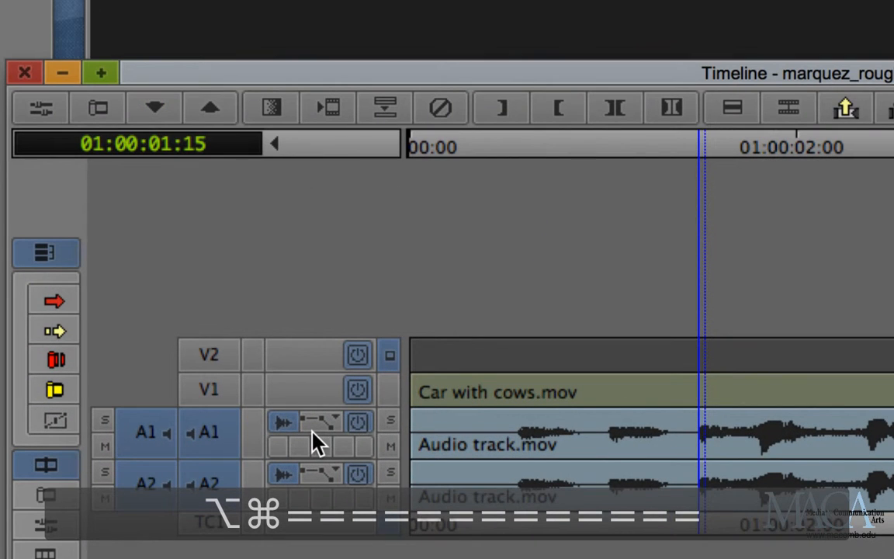
click(333, 423)
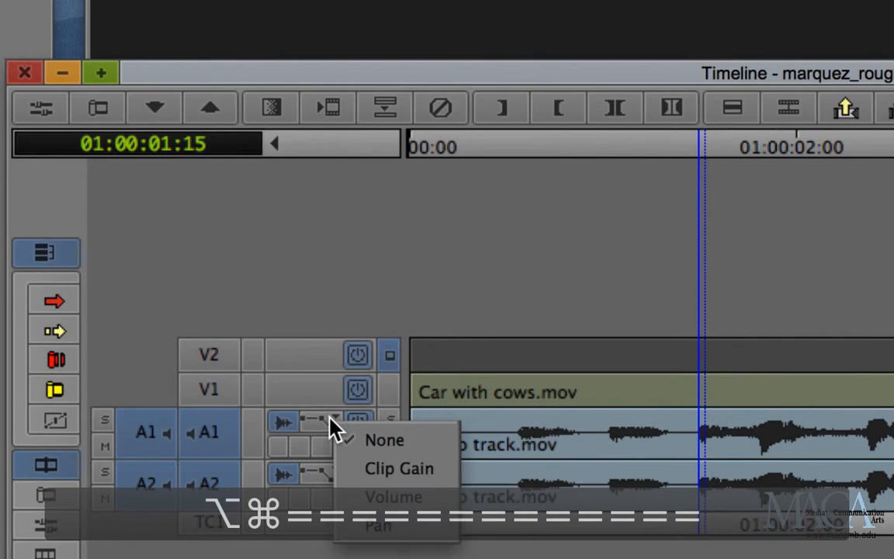
click(406, 506)
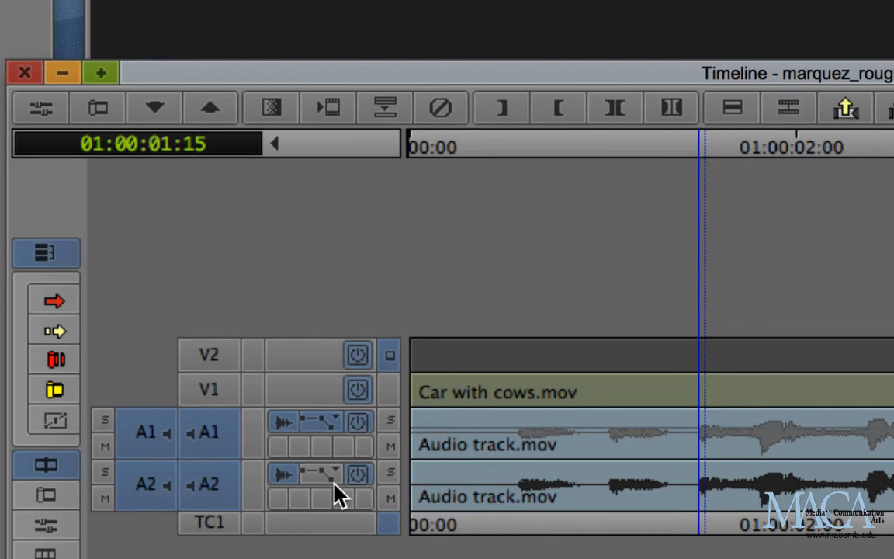
click(334, 473)
click(388, 553)
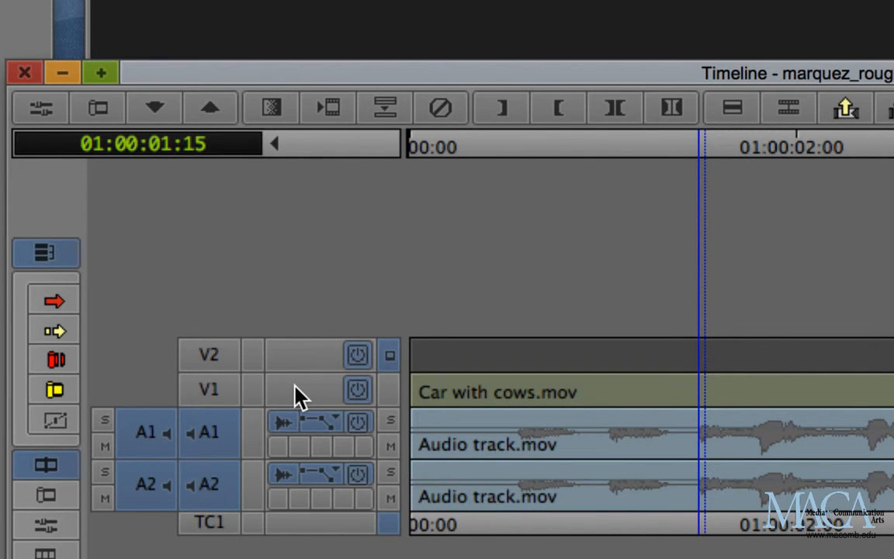
key(alt+super+minus)
key(alt+super+minus)
key(alt+super+minus)
key(alt+super+minus)
key(alt+super+minus)
key(alt+super+minus)
key(alt+super+minus)
key(alt+super+minus)
key(alt+super+minus)
key(alt+super+minus)
key(alt+super+minus)
key(alt+super+minus)
key(alt+super+minus)
key(alt+super+minus)
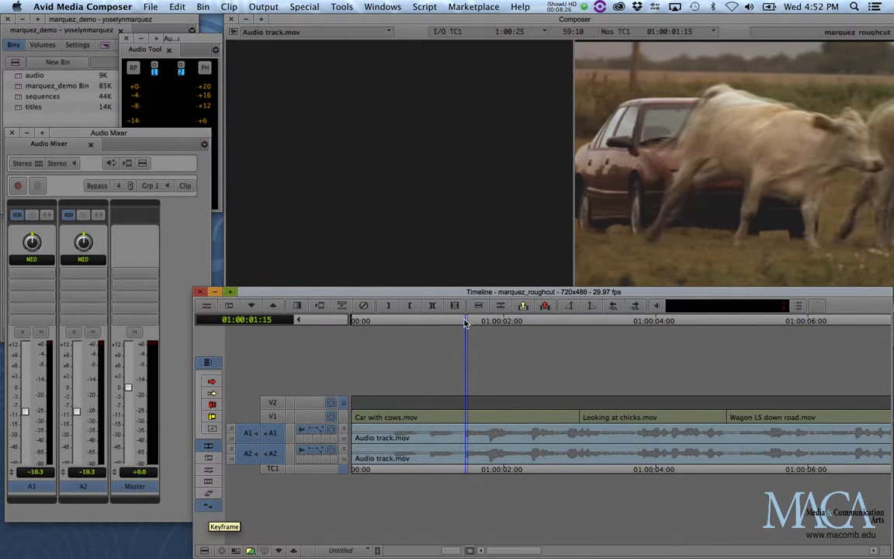
Add volume keyframes to A1 and A2 at 01:00:01:14 and at 01:00:00:16
mouse_move(466, 324)
mouse_down()
mouse_move(390, 328)
mouse_move(464, 328)
mouse_up()
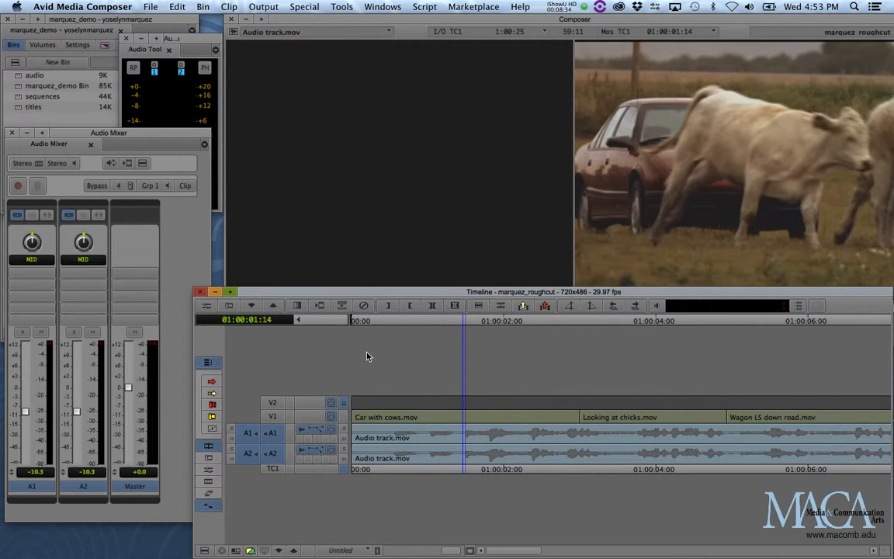
key(')
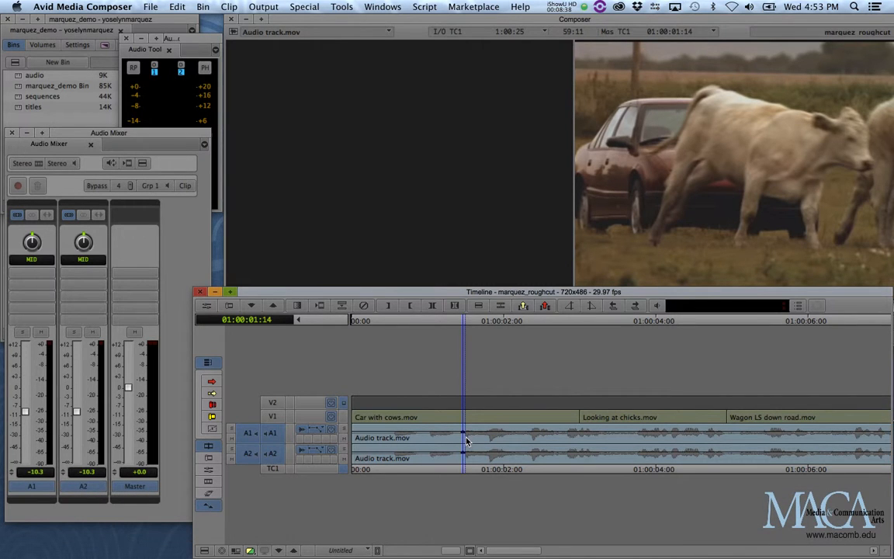
key(alt+super+equal)
key(alt+super+equal)
key(alt+super+equal)
key(alt+super+equal)
key(alt+super+equal)
key(alt+super+equal)
key(alt+super+equal)
key(alt+super+equal)
key(alt+super+equal)
key(alt+super+equal)
key(alt+super+equal)
key(alt+super+equal)
key(alt+super+equal)
key(alt+super+equal)
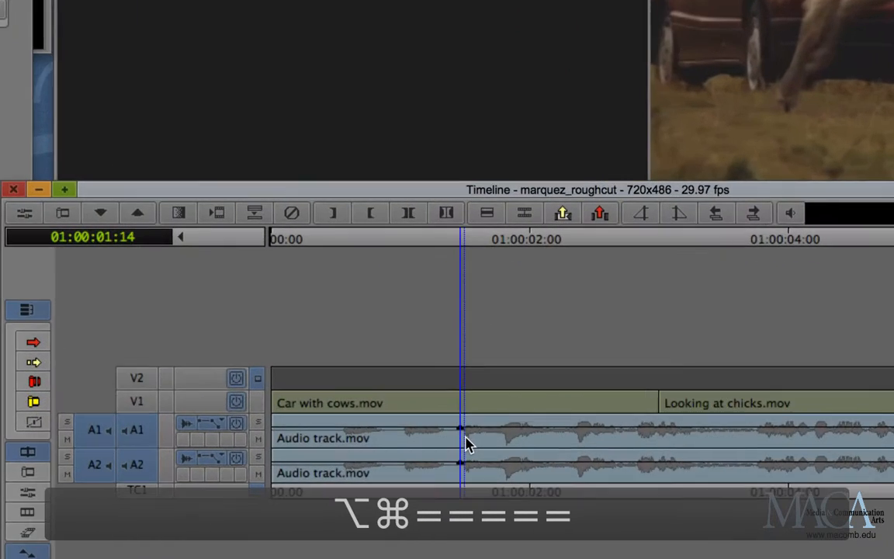
key(alt+super+equal)
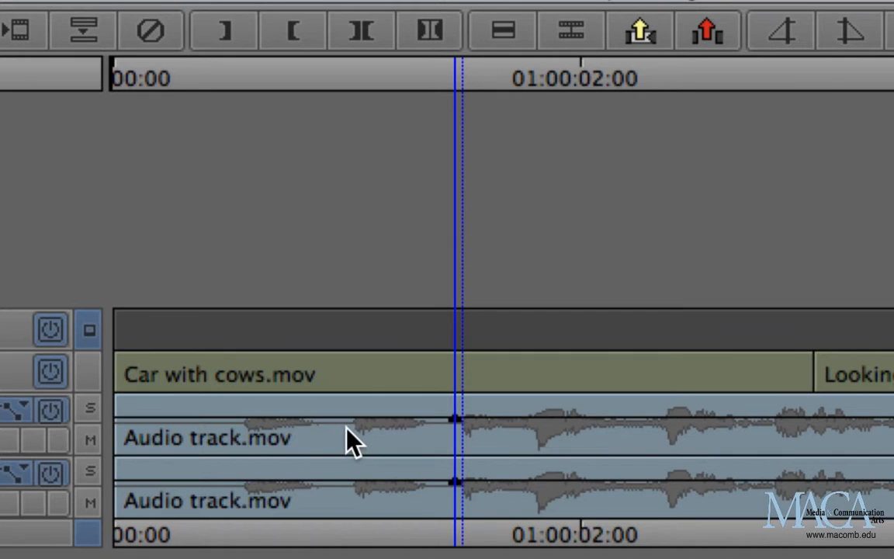
click(239, 425)
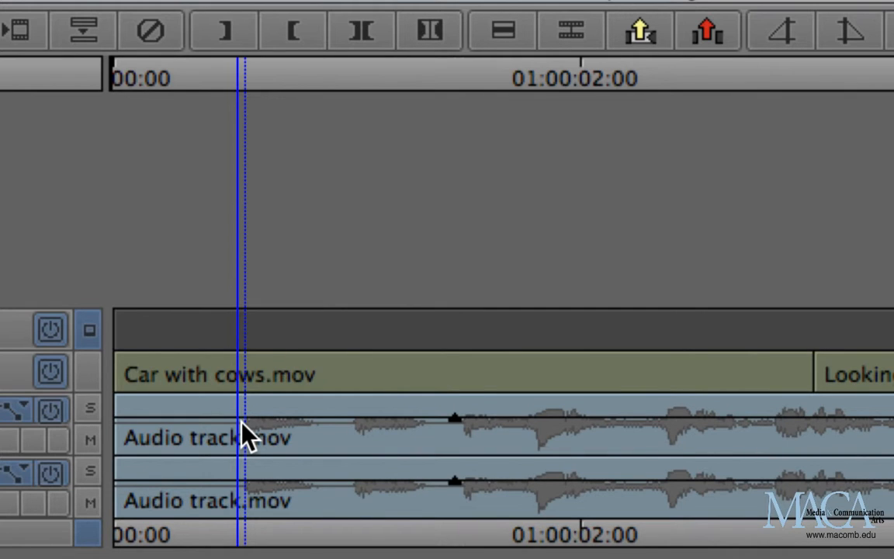
key(apostrophe)
Select the earlier keyframes on A1 and A2, lower them together to form a fade-in, and save the project
shift+click(240, 483)
drag(240, 425, 236, 455)
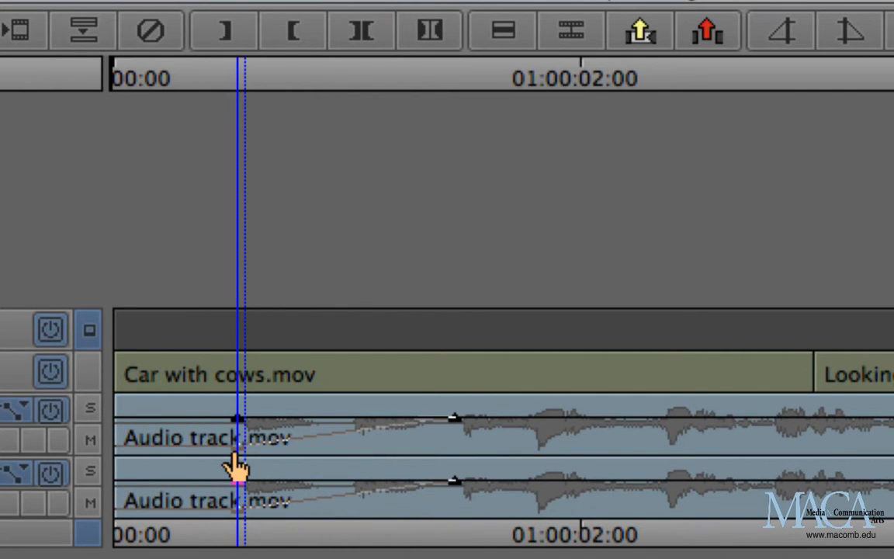
drag(237, 466, 237, 468)
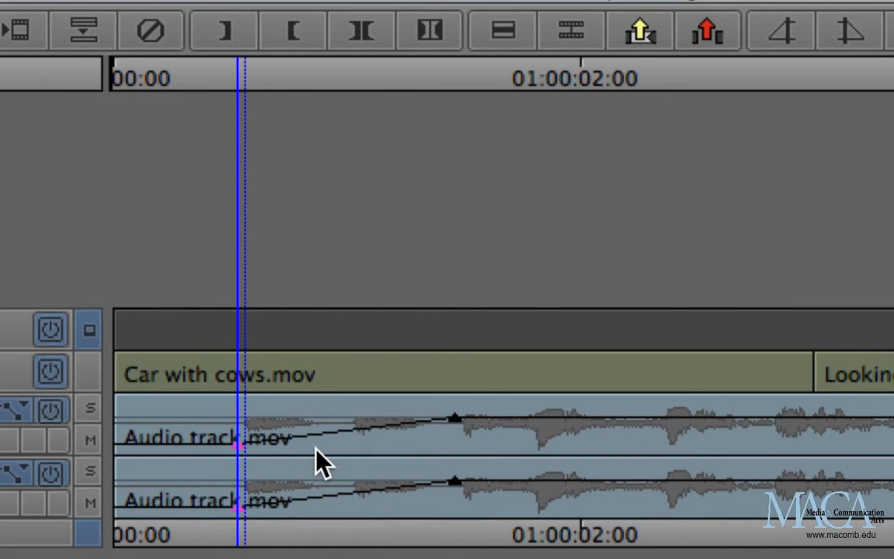
key(alt+super+minus)
key(alt+super+minus)
key(alt+super+minus)
key(alt+super+minus)
key(alt+super+minus)
key(alt+super+minus)
key(alt+super+minus)
key(alt+super+minus)
key(alt+super+minus)
key(alt+super+minus)
key(alt+super+minus)
key(alt+super+minus)
key(alt+super+minus)
key(alt+super+minus)
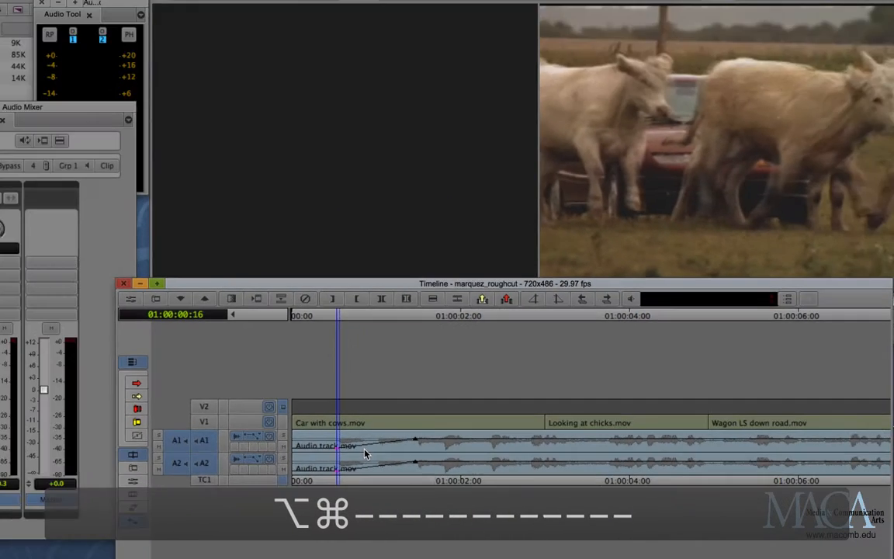
key(alt+super+minus)
key(alt+super+minus)
key(alt+super+minus)
key(super+s)
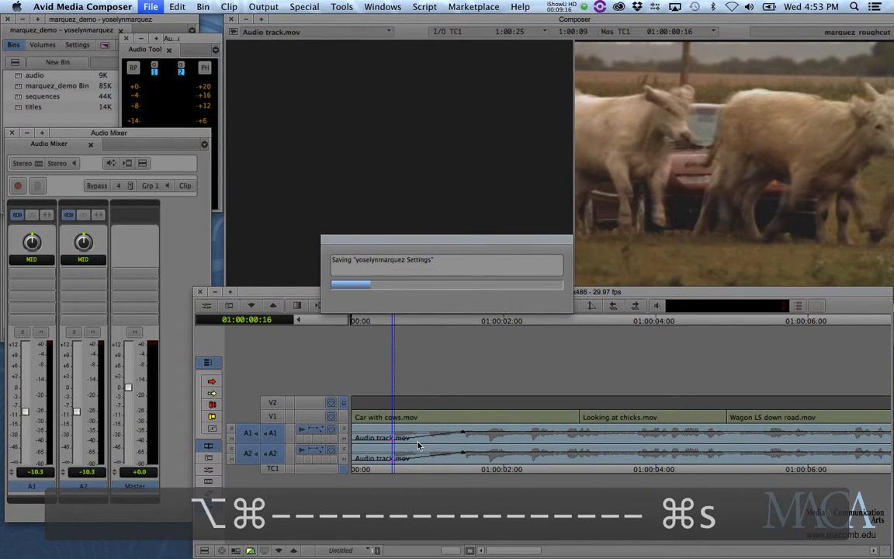
Play the first two seconds from the sequence start to hear the audio fade-in
click(372, 321)
key(Home)
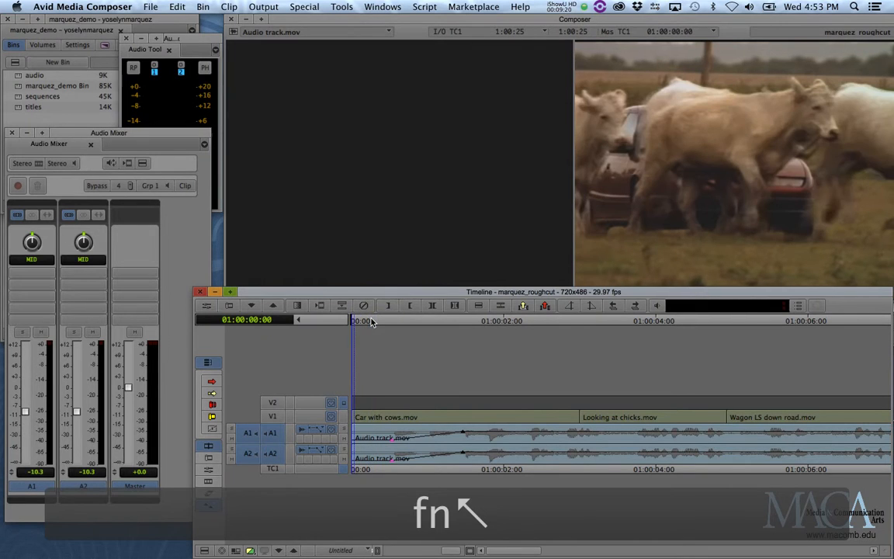
key(space)
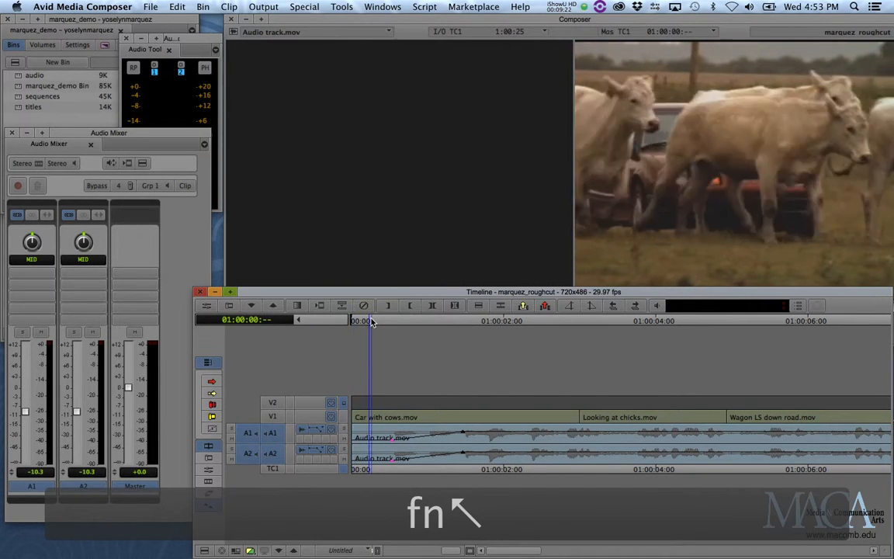
key(space)
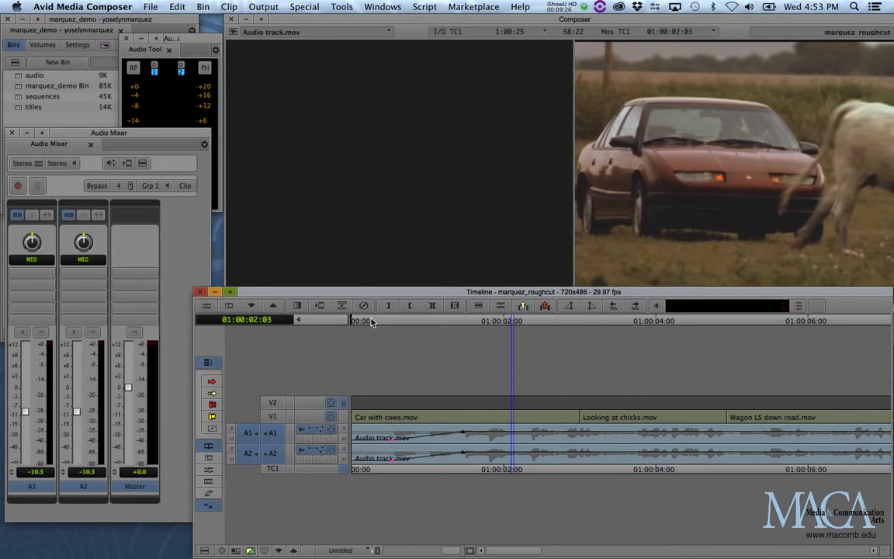
Fine-tune the level of the earlier fade-in keyframes on A1 and A2, and replay the opening seconds from the sequence start
click(394, 439)
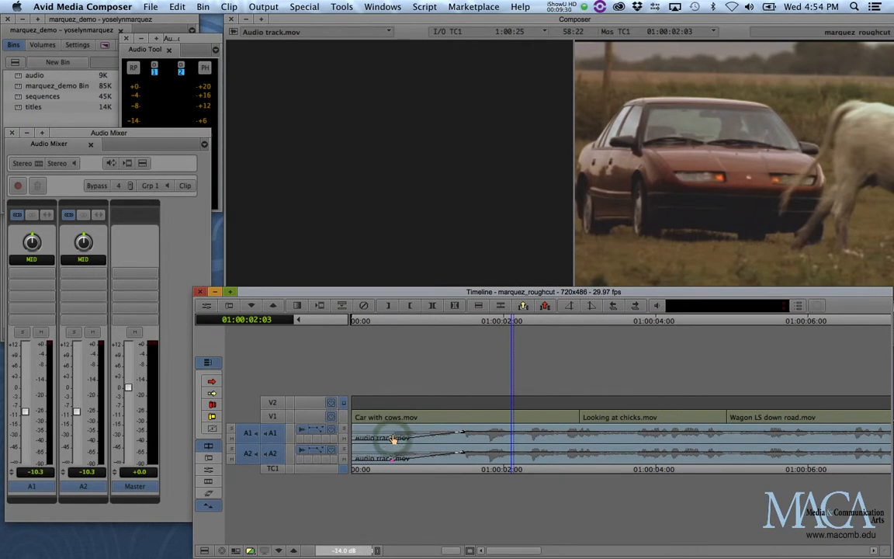
click(358, 322)
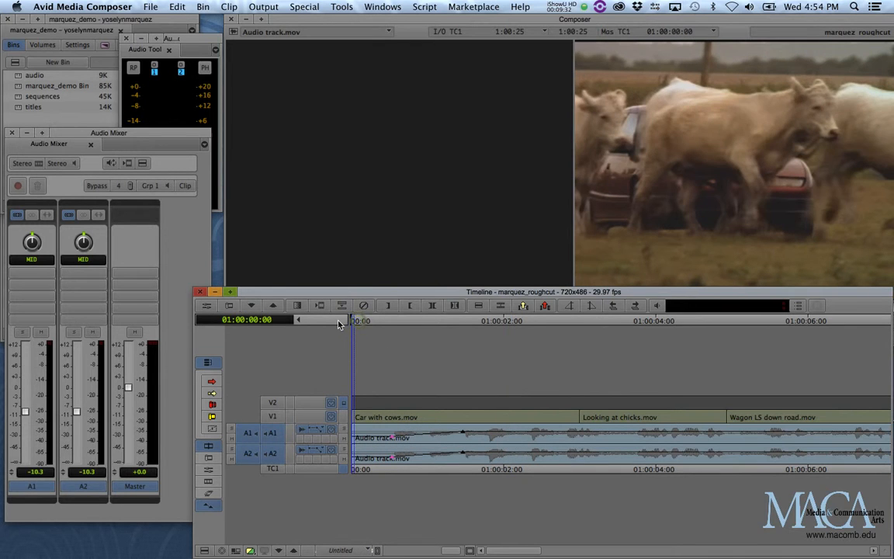
key(space)
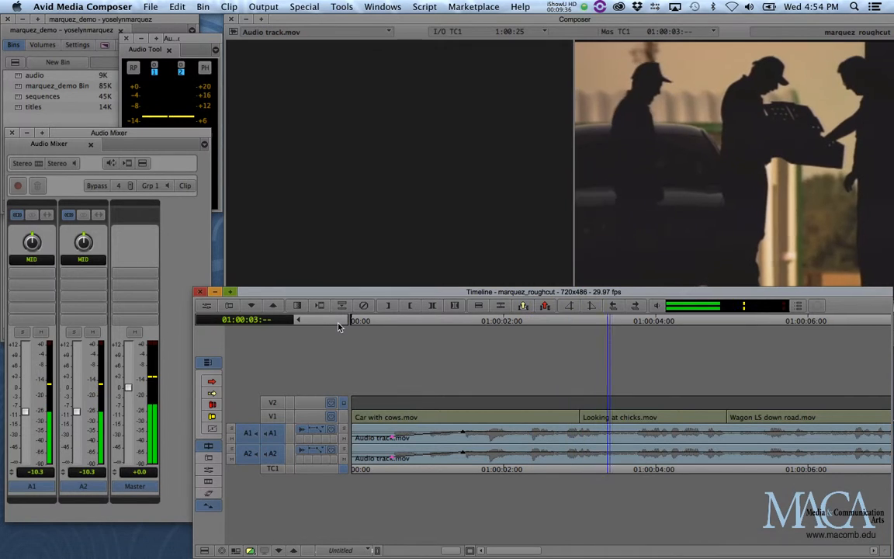
key(space)
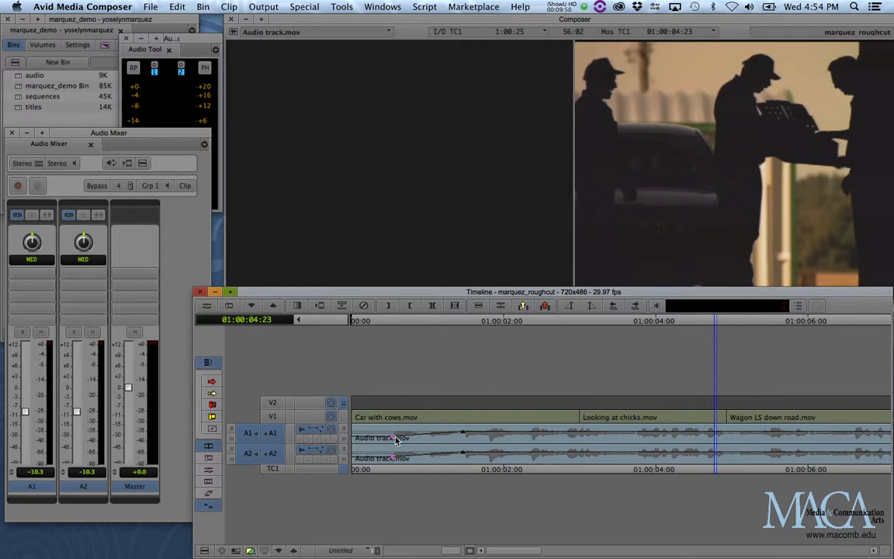
View the available types for a new audio track without adding one, and fit the entire sequence in the timeline
right_click(274, 491)
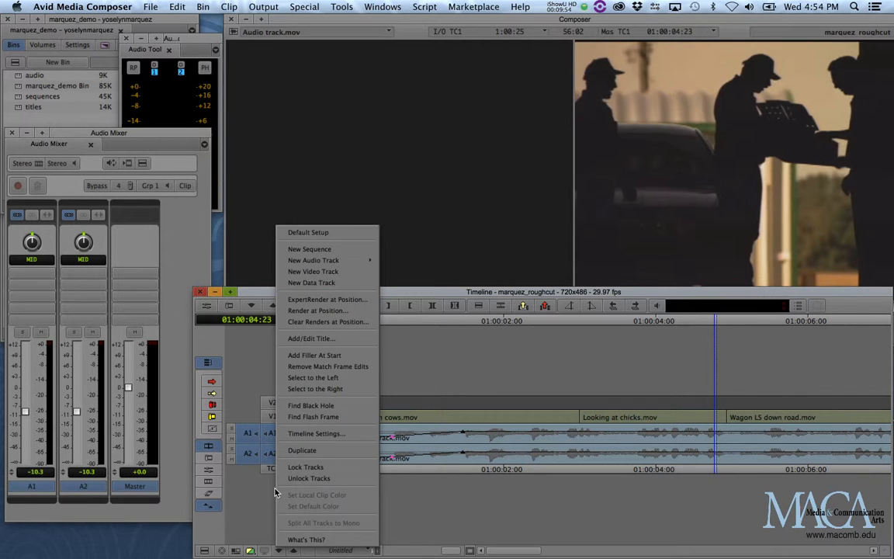
mouse_move(340, 265)
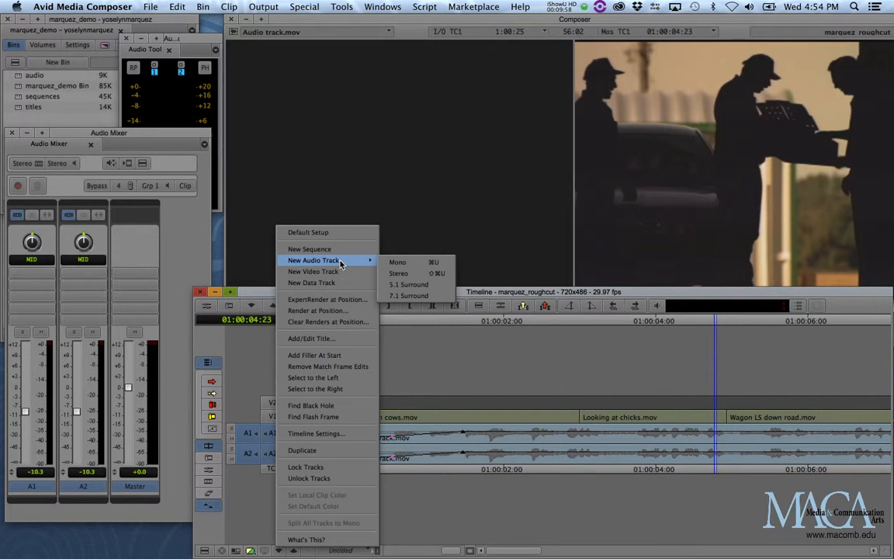
click(405, 518)
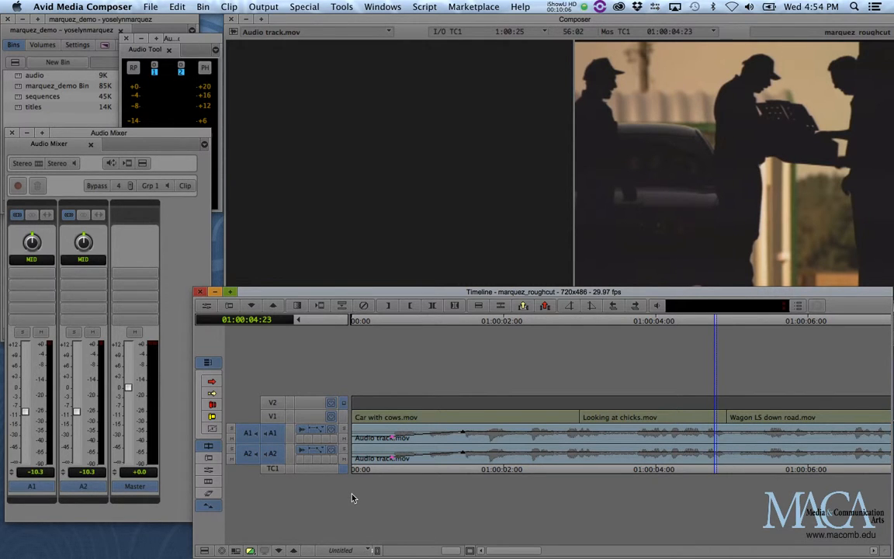
key(super+slash)
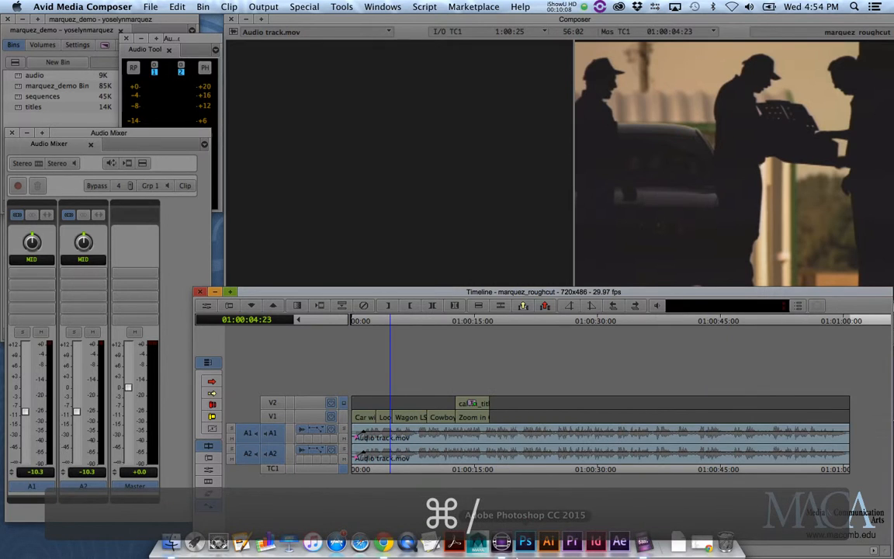